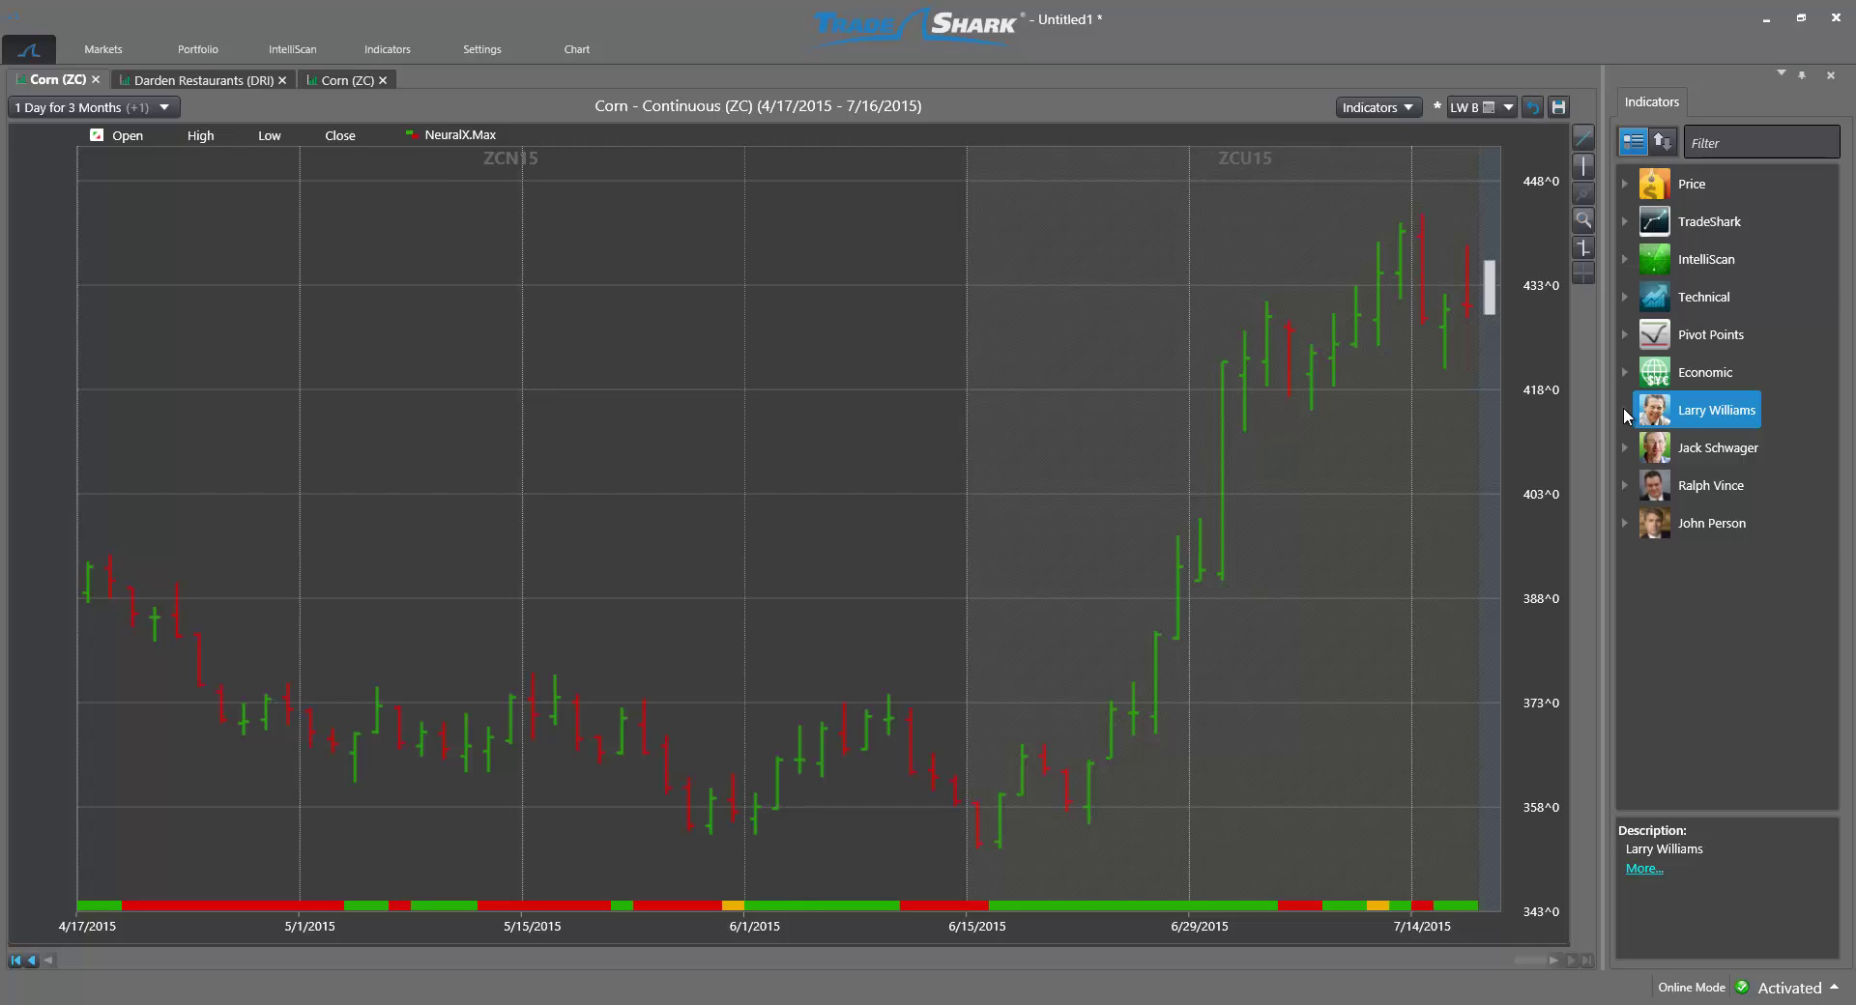
Overlay the 66-period Larry Williams TrendTrack line on the three-month Corn (ZC) chart.
left_click(1625, 411)
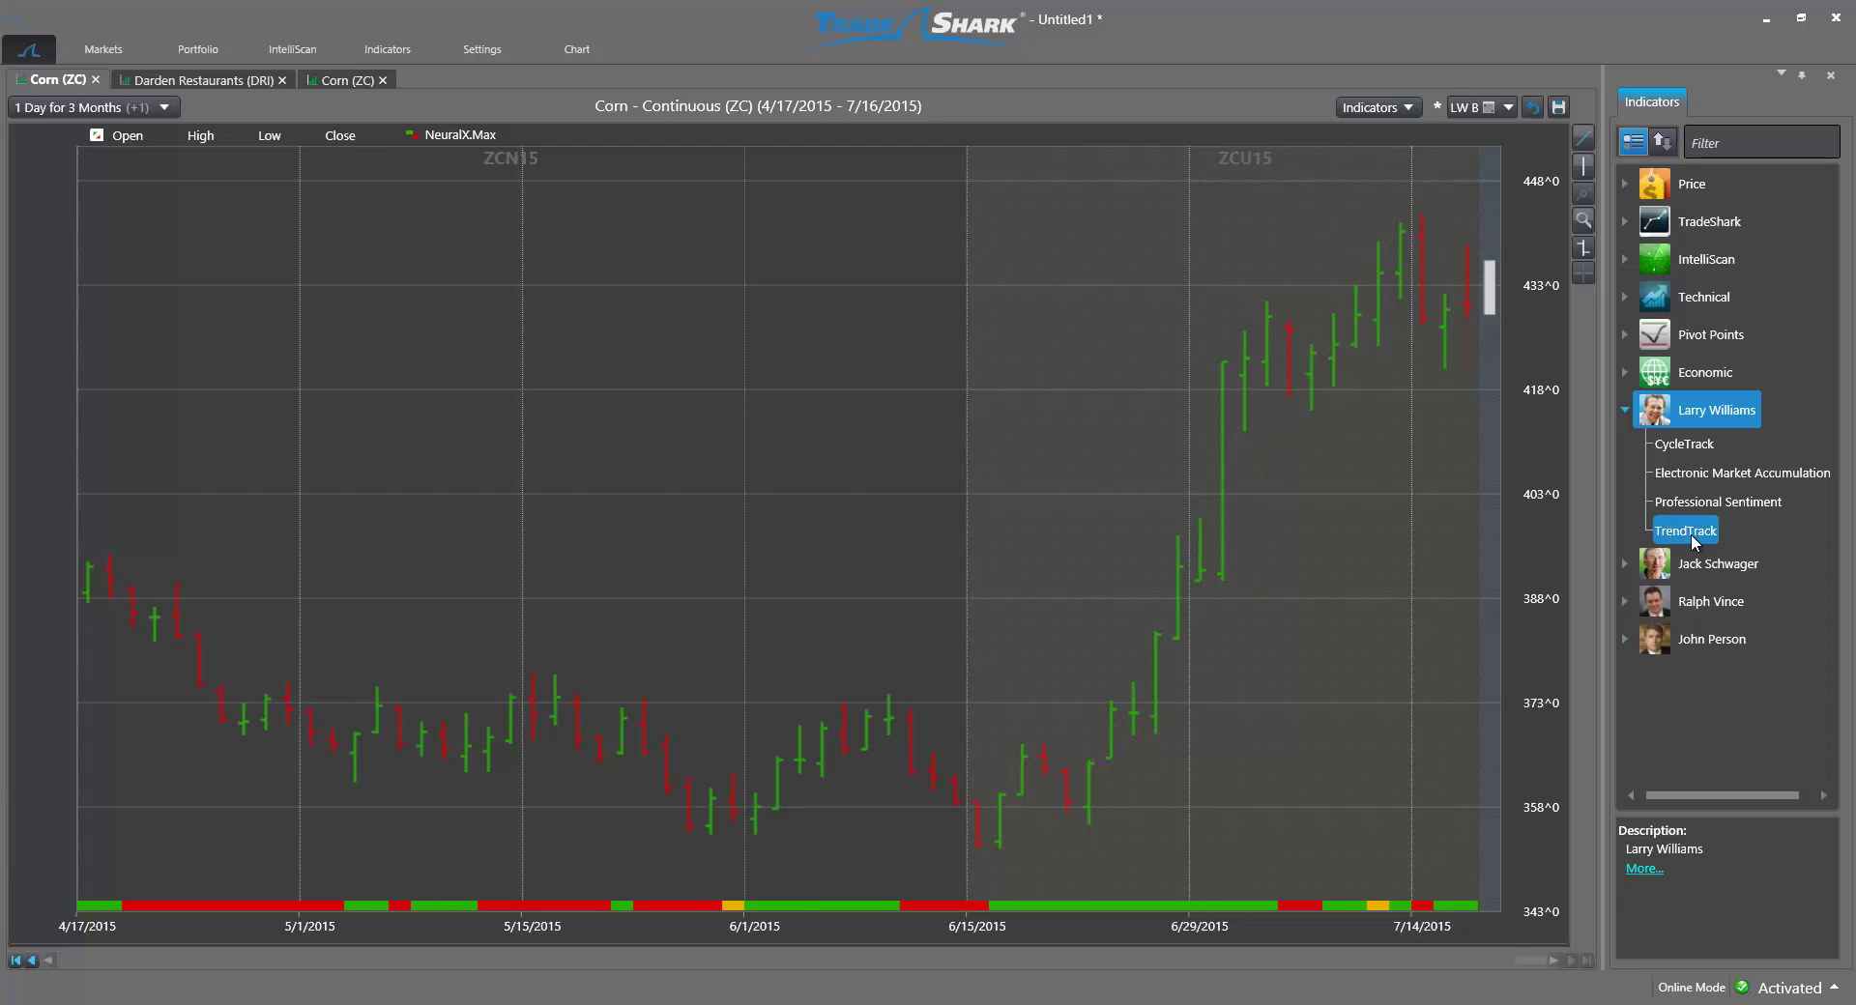
left_click_drag(1694, 542, 1383, 528)
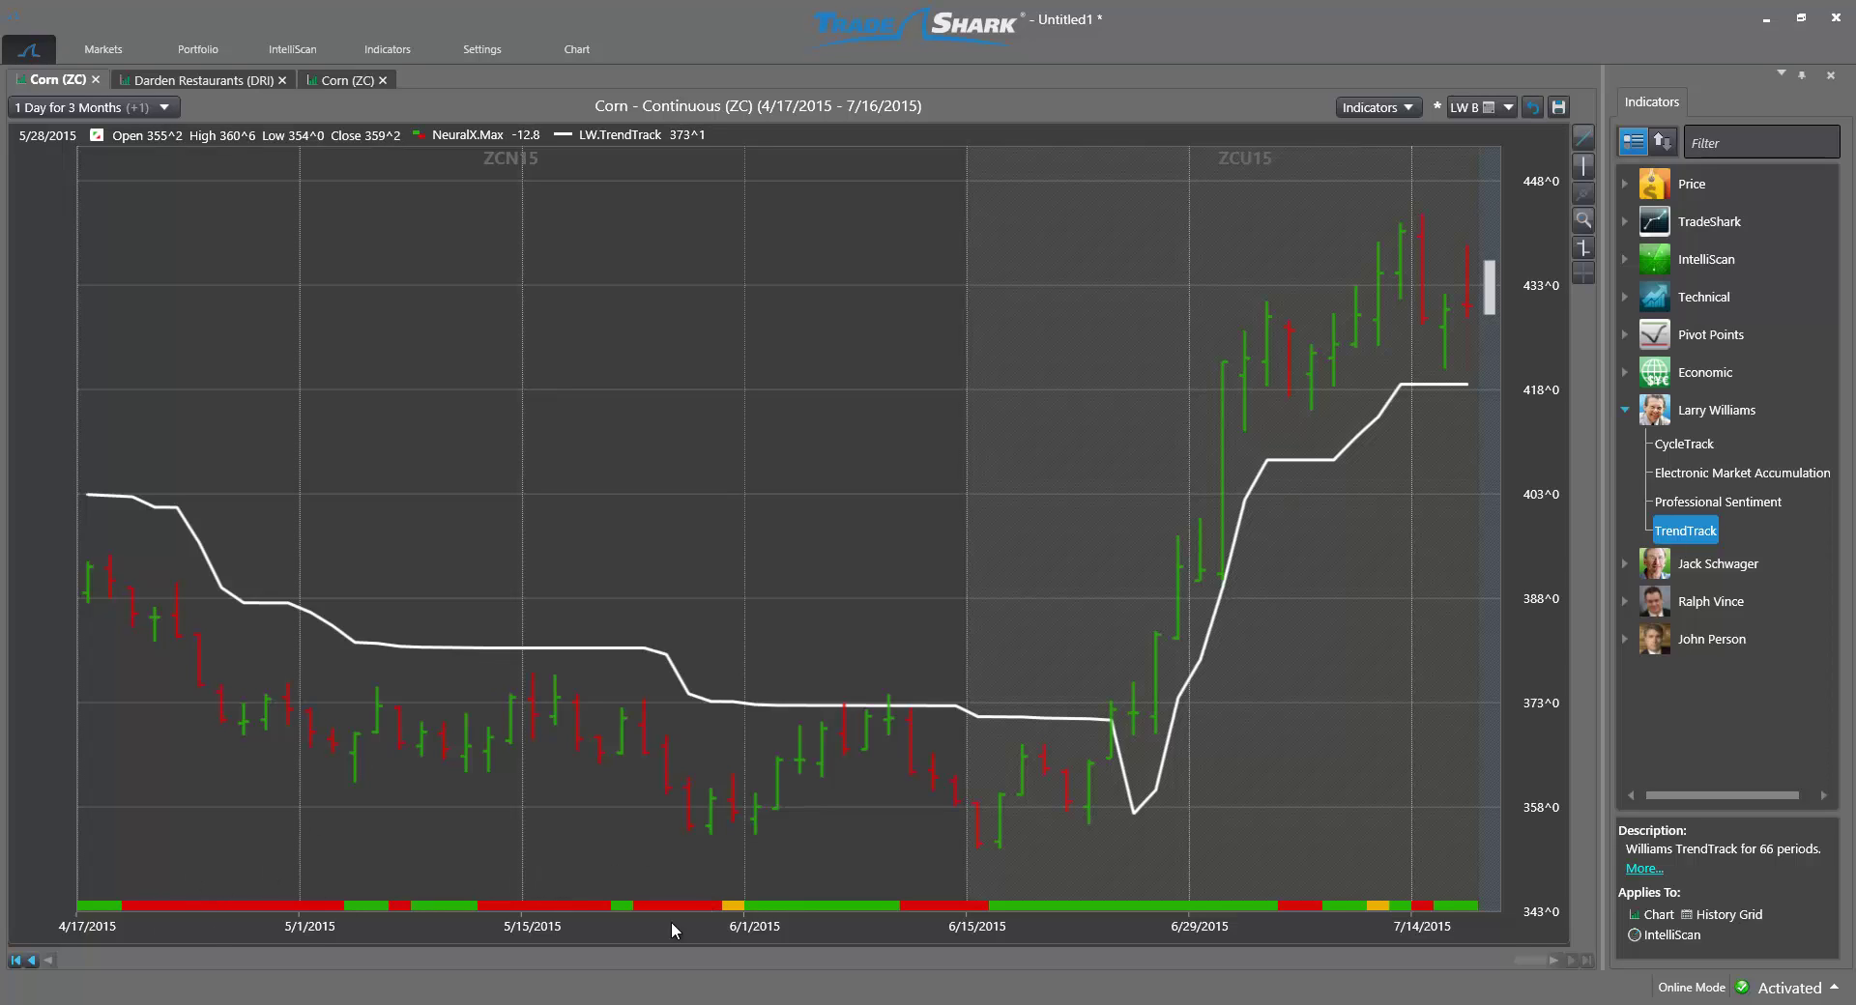
Draw two measured Corn downtrend lines (10 periods down 5.3%, 9 down 5.1%) with labels moved aside.
left_click(1584, 136)
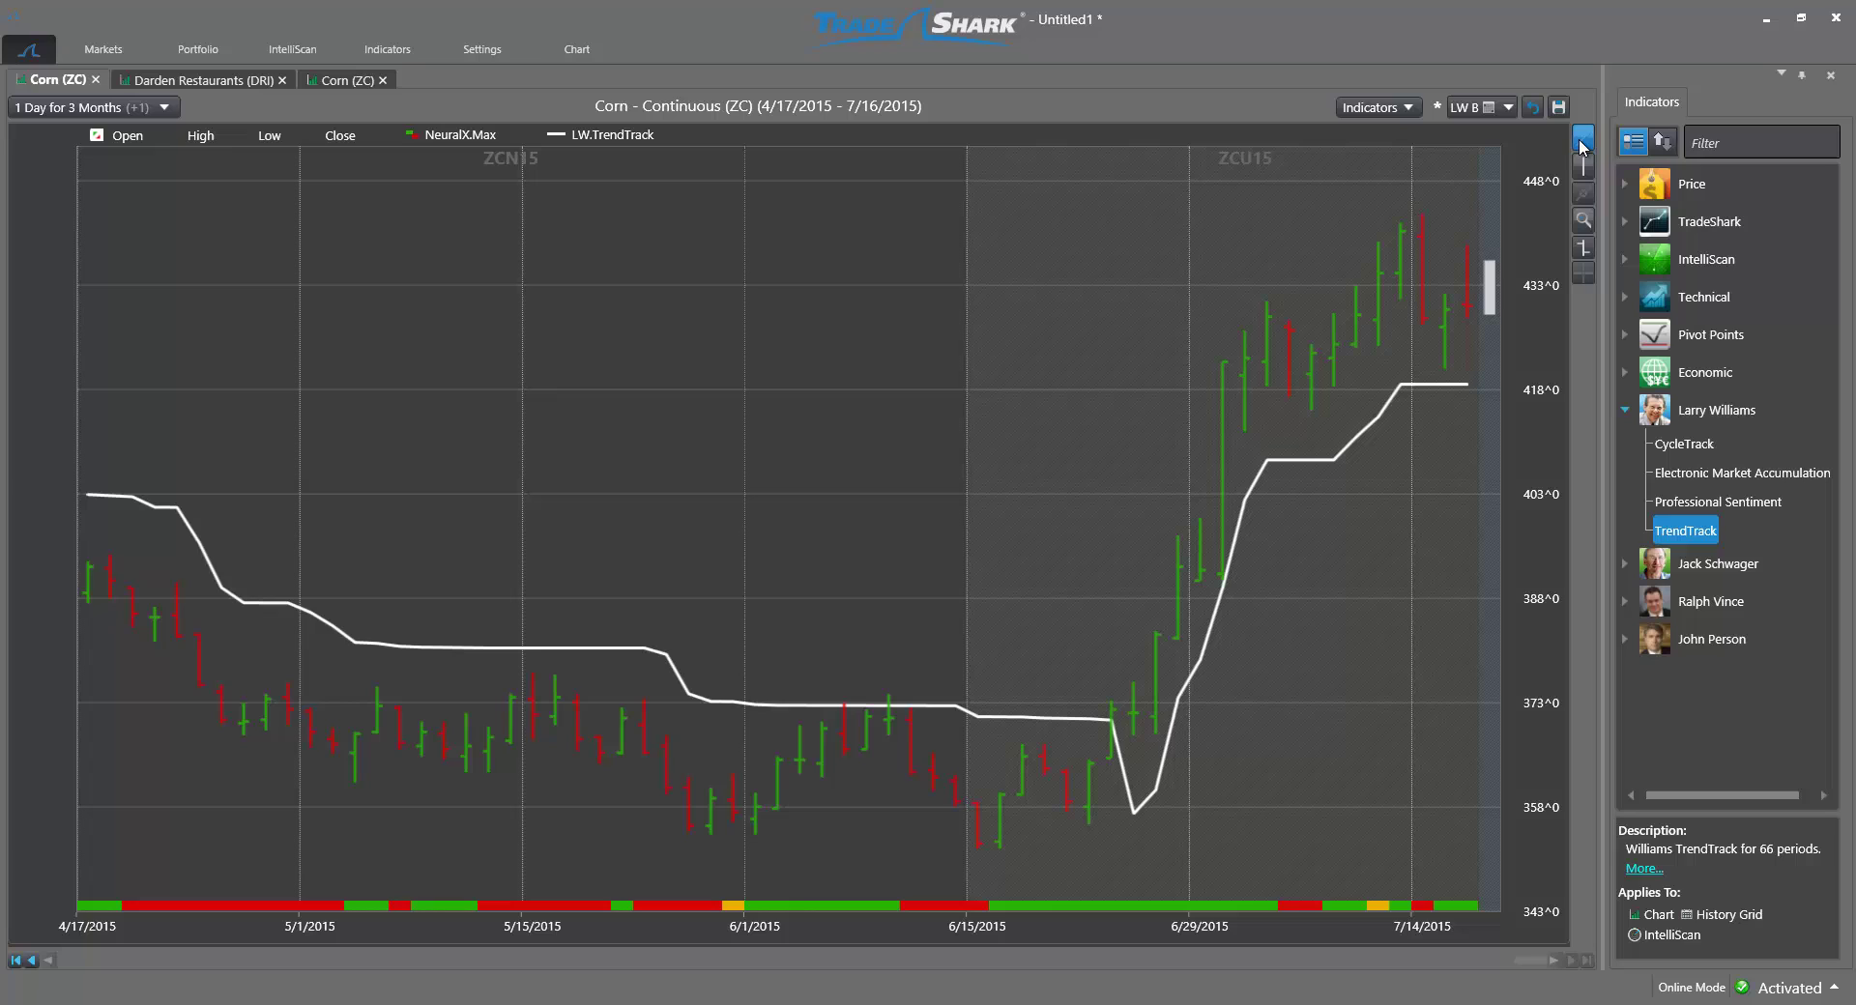
left_click_drag(150, 613, 356, 755)
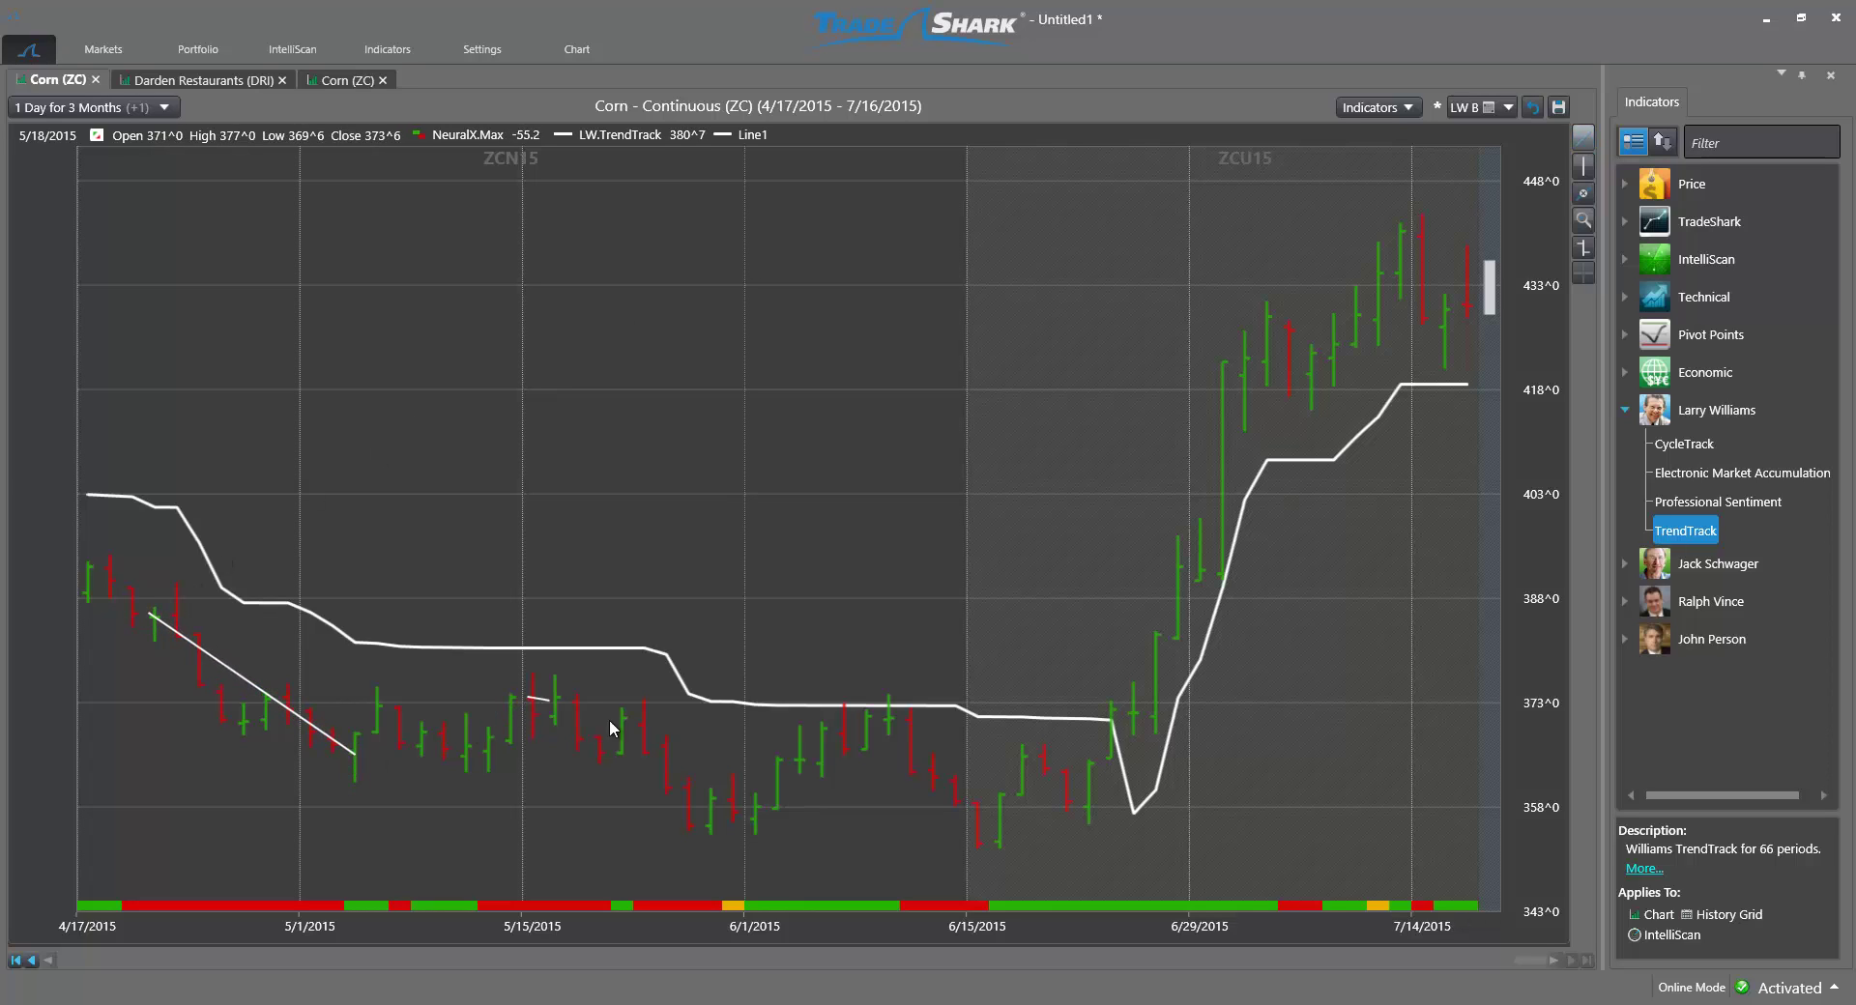
left_click_drag(528, 696, 699, 793)
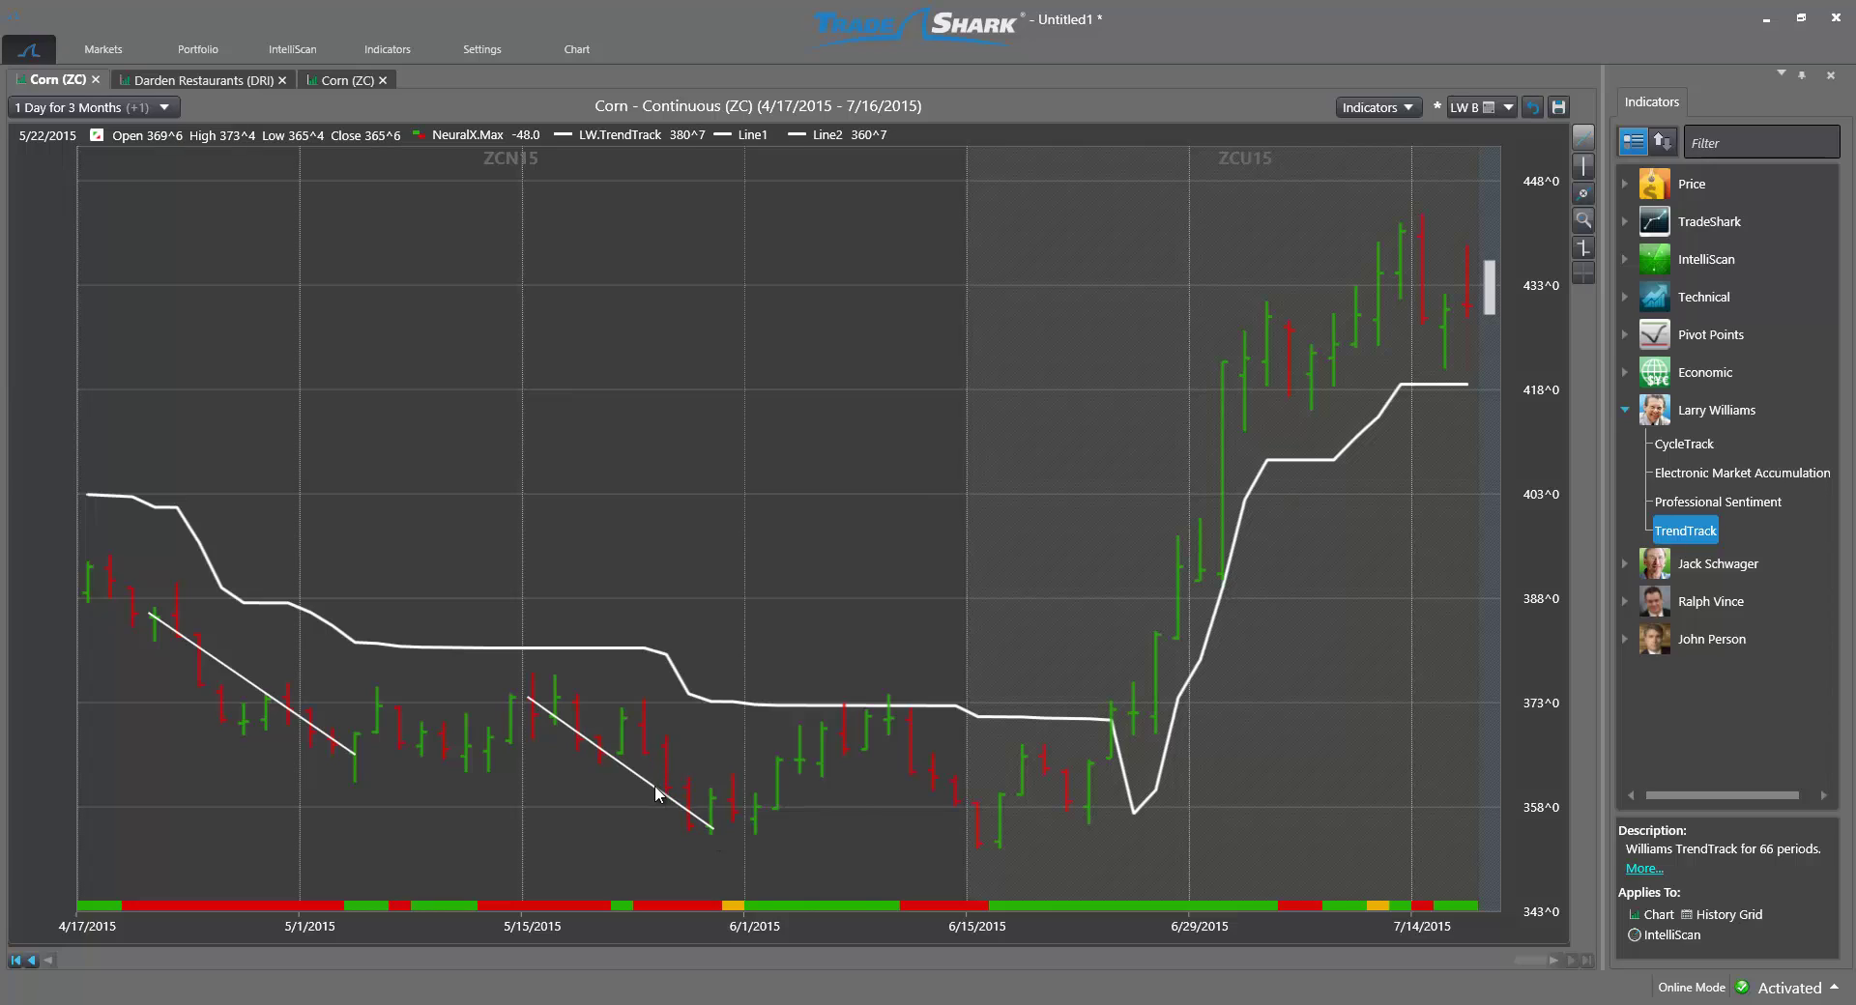
right_click(661, 793)
left_click(723, 812)
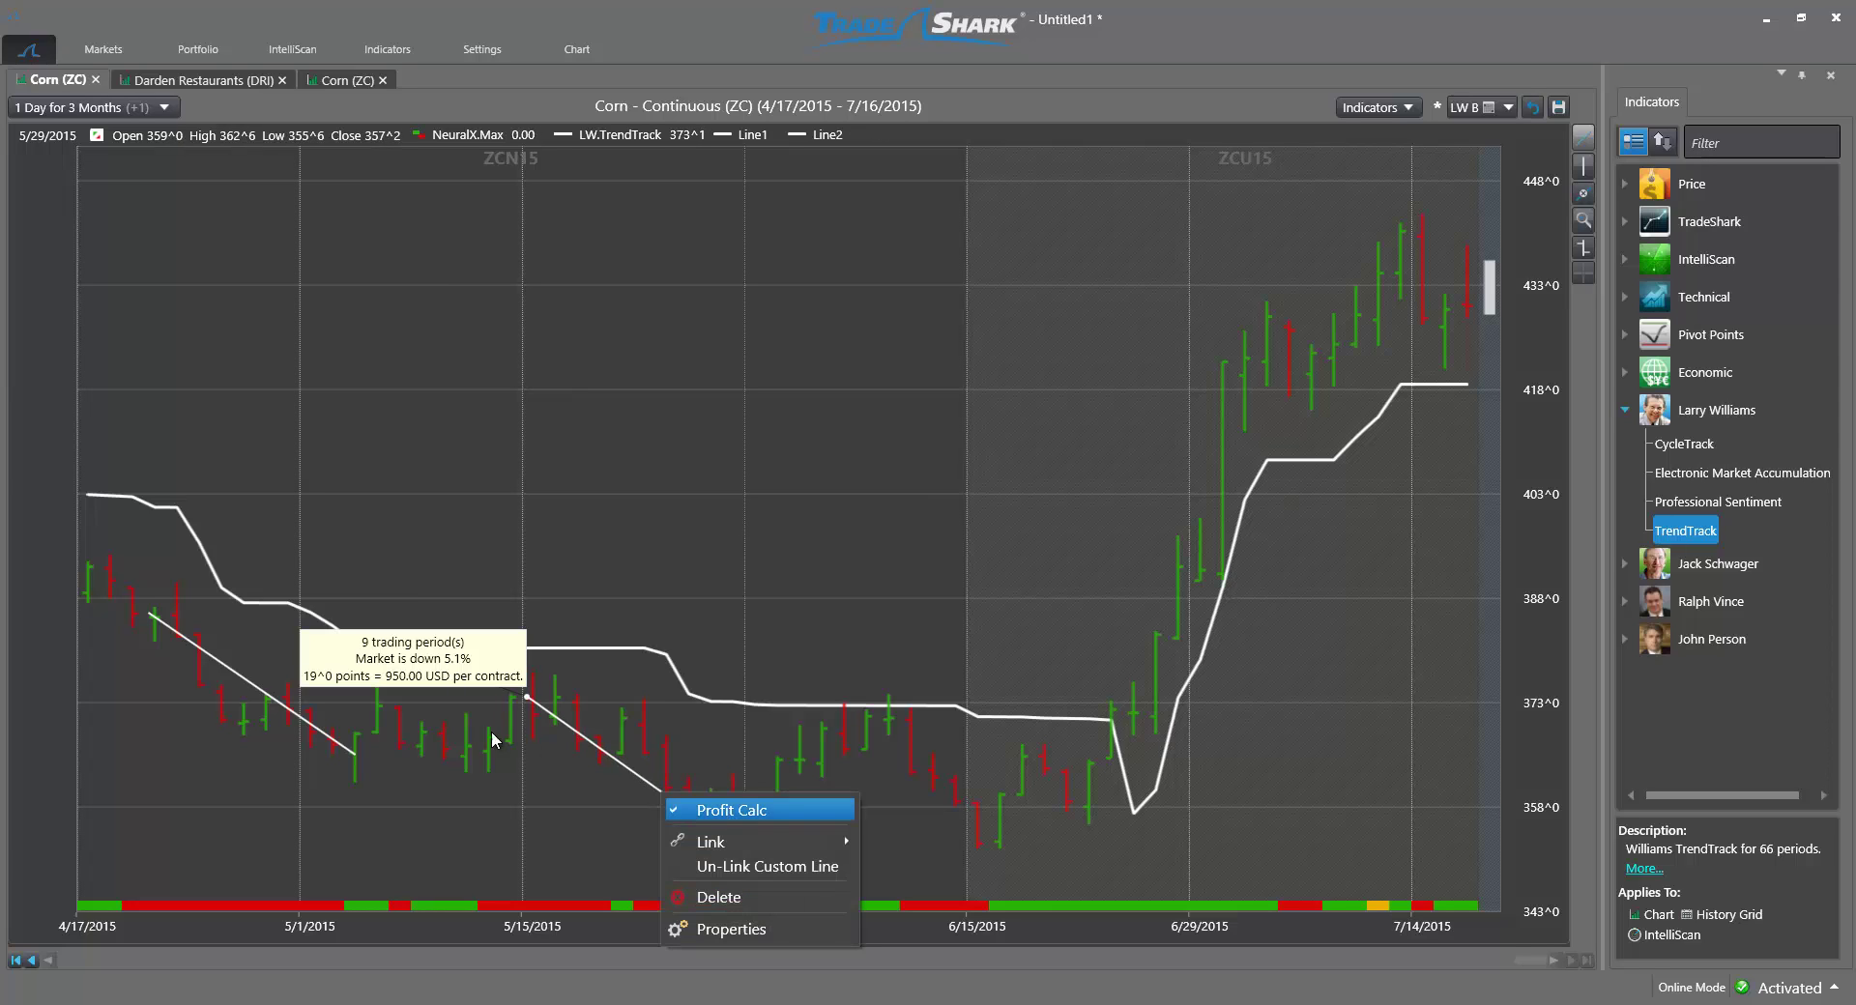
right_click(314, 727)
left_click(359, 753)
left_click_drag(268, 580, 363, 461)
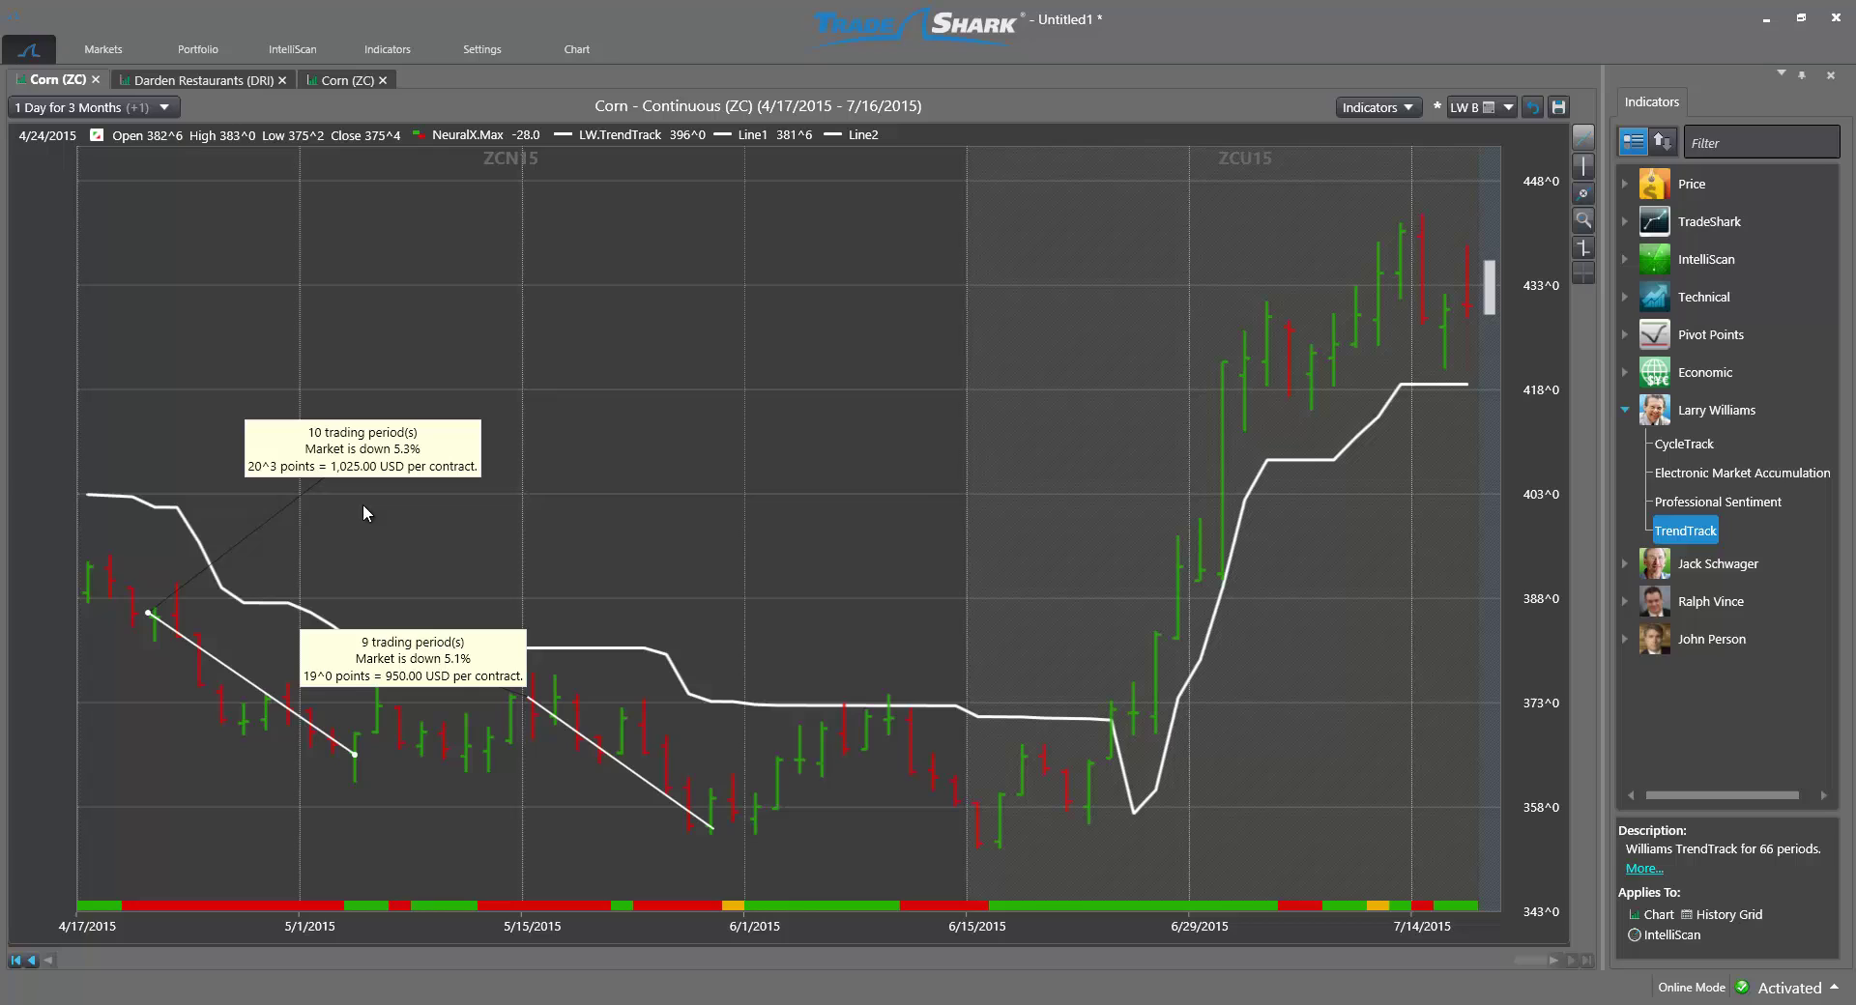
left_click_drag(374, 670, 503, 582)
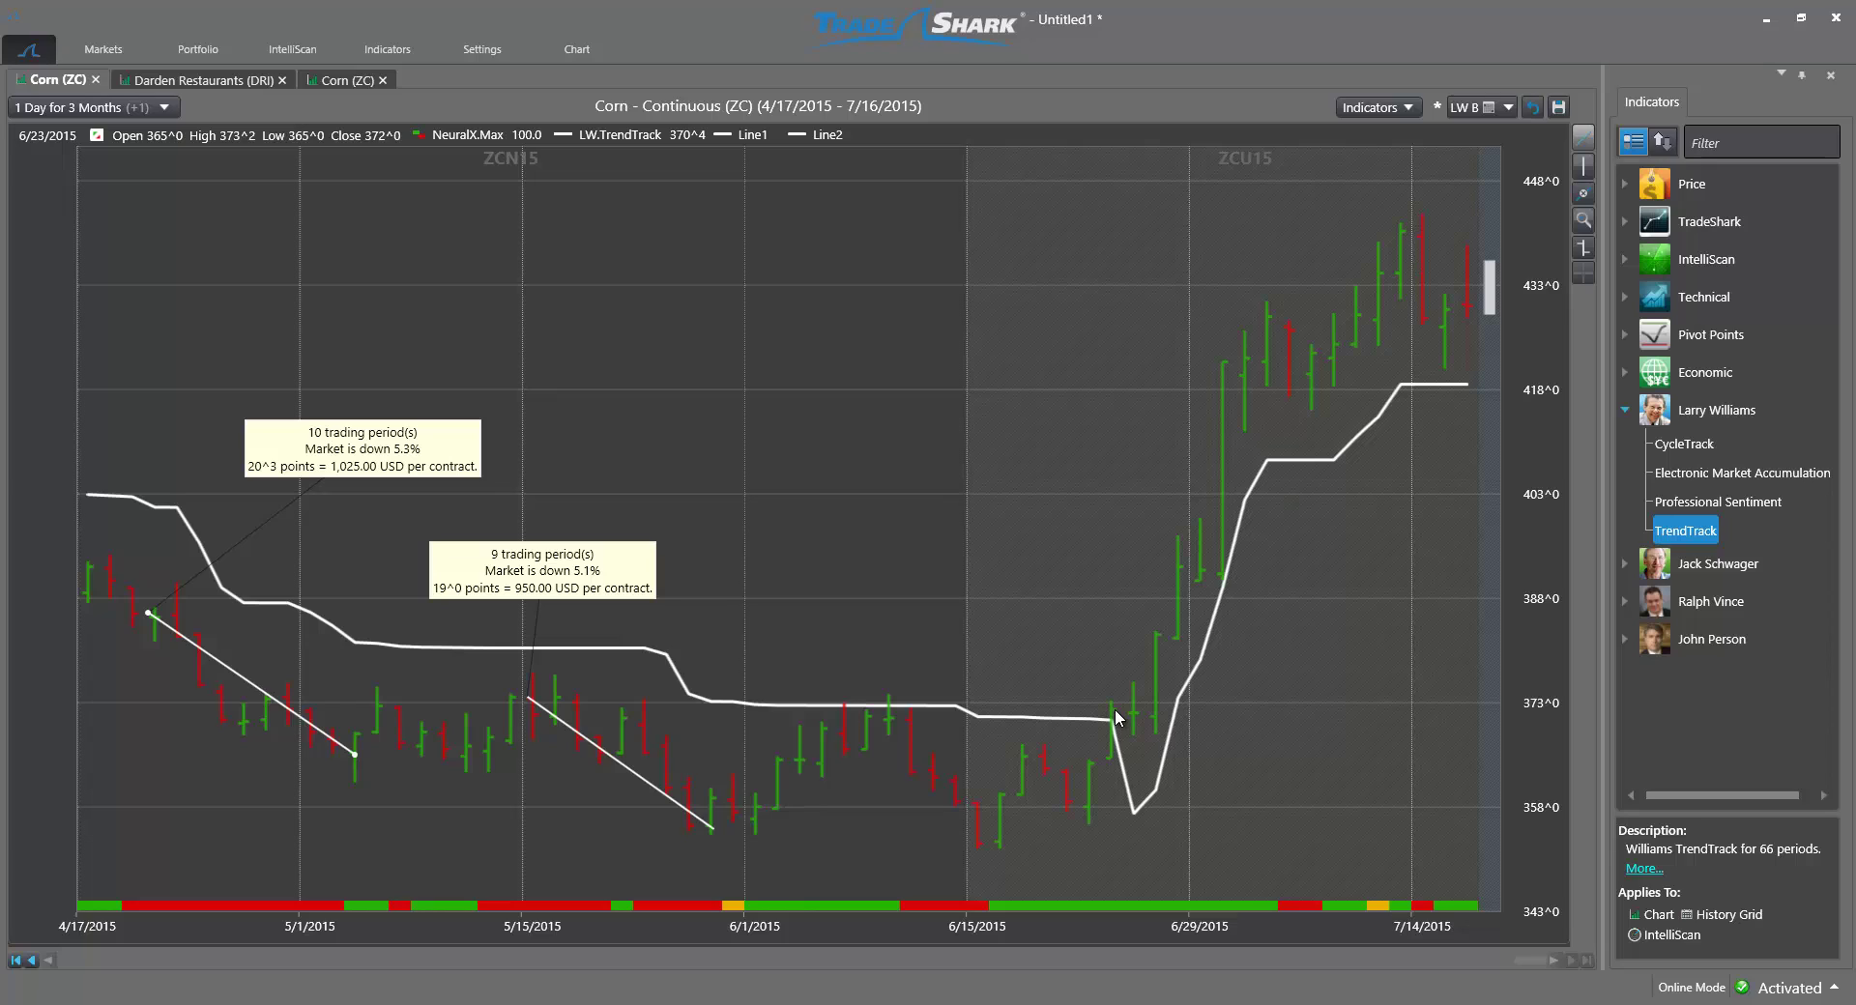
Draw a late-June to mid-July uptrend line measured at 16 periods up 16%.
left_click_drag(1133, 718, 1470, 305)
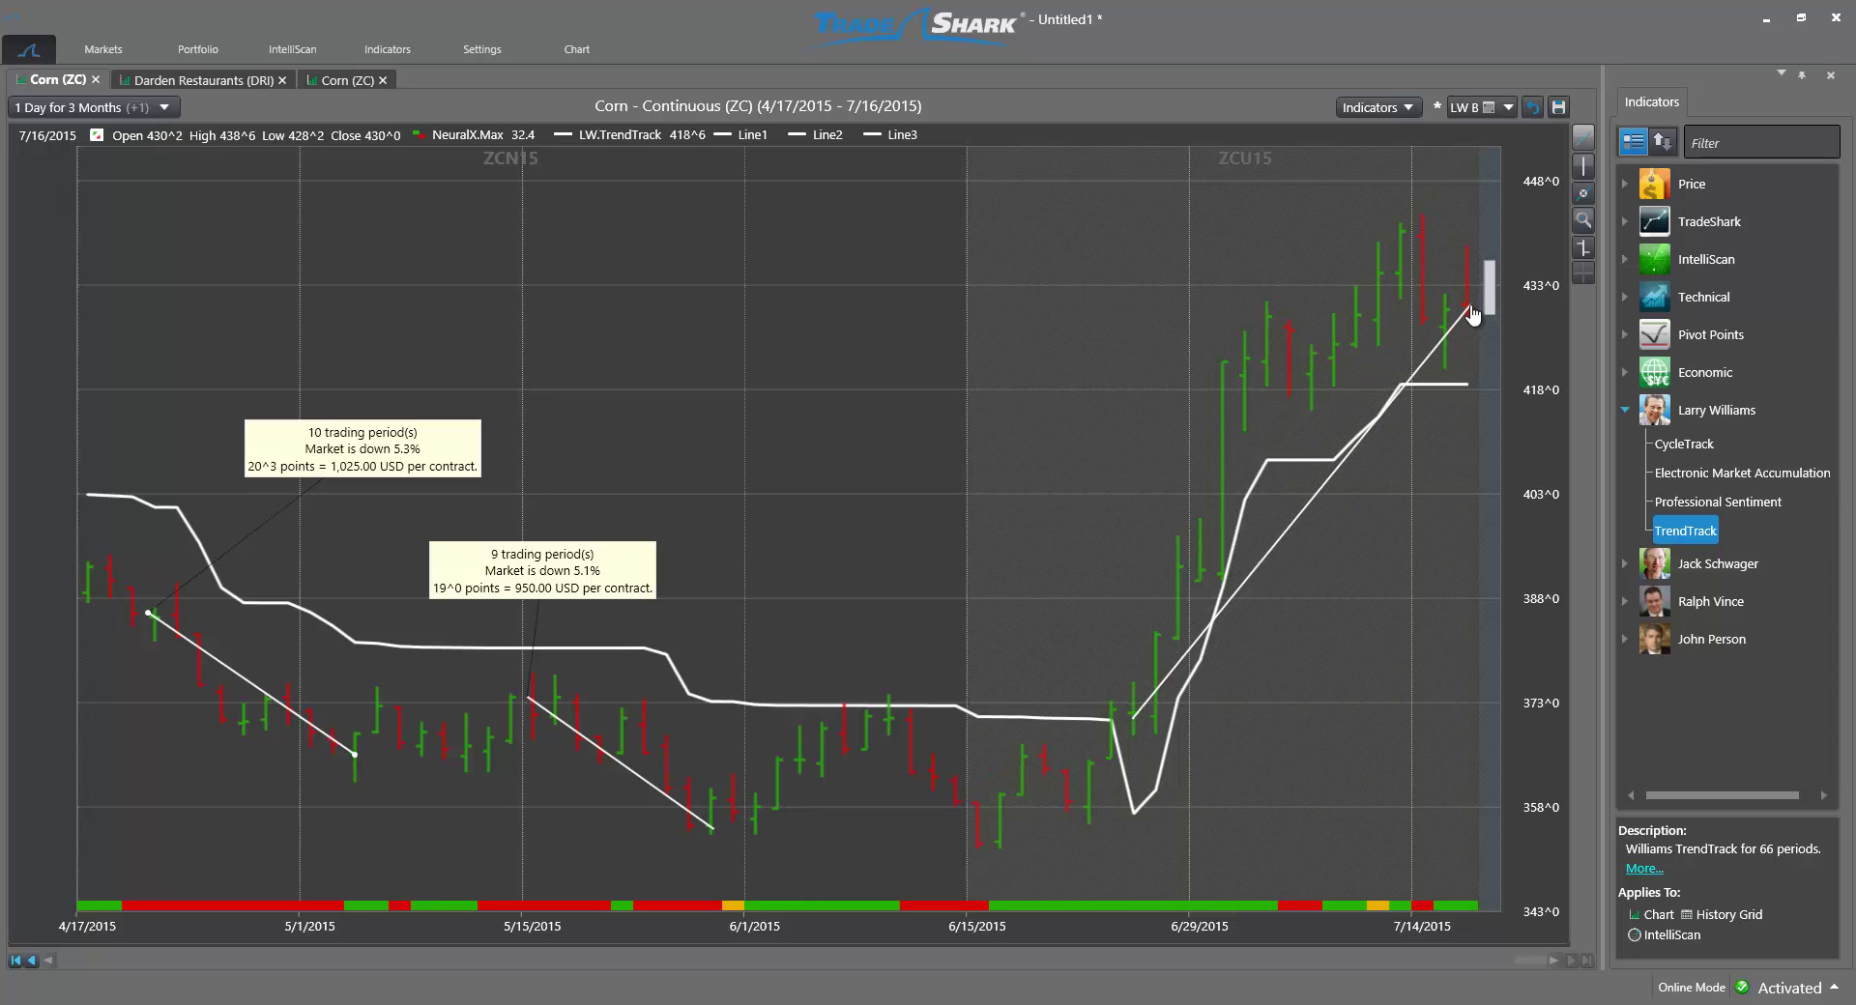
right_click(1298, 522)
left_click(1402, 542)
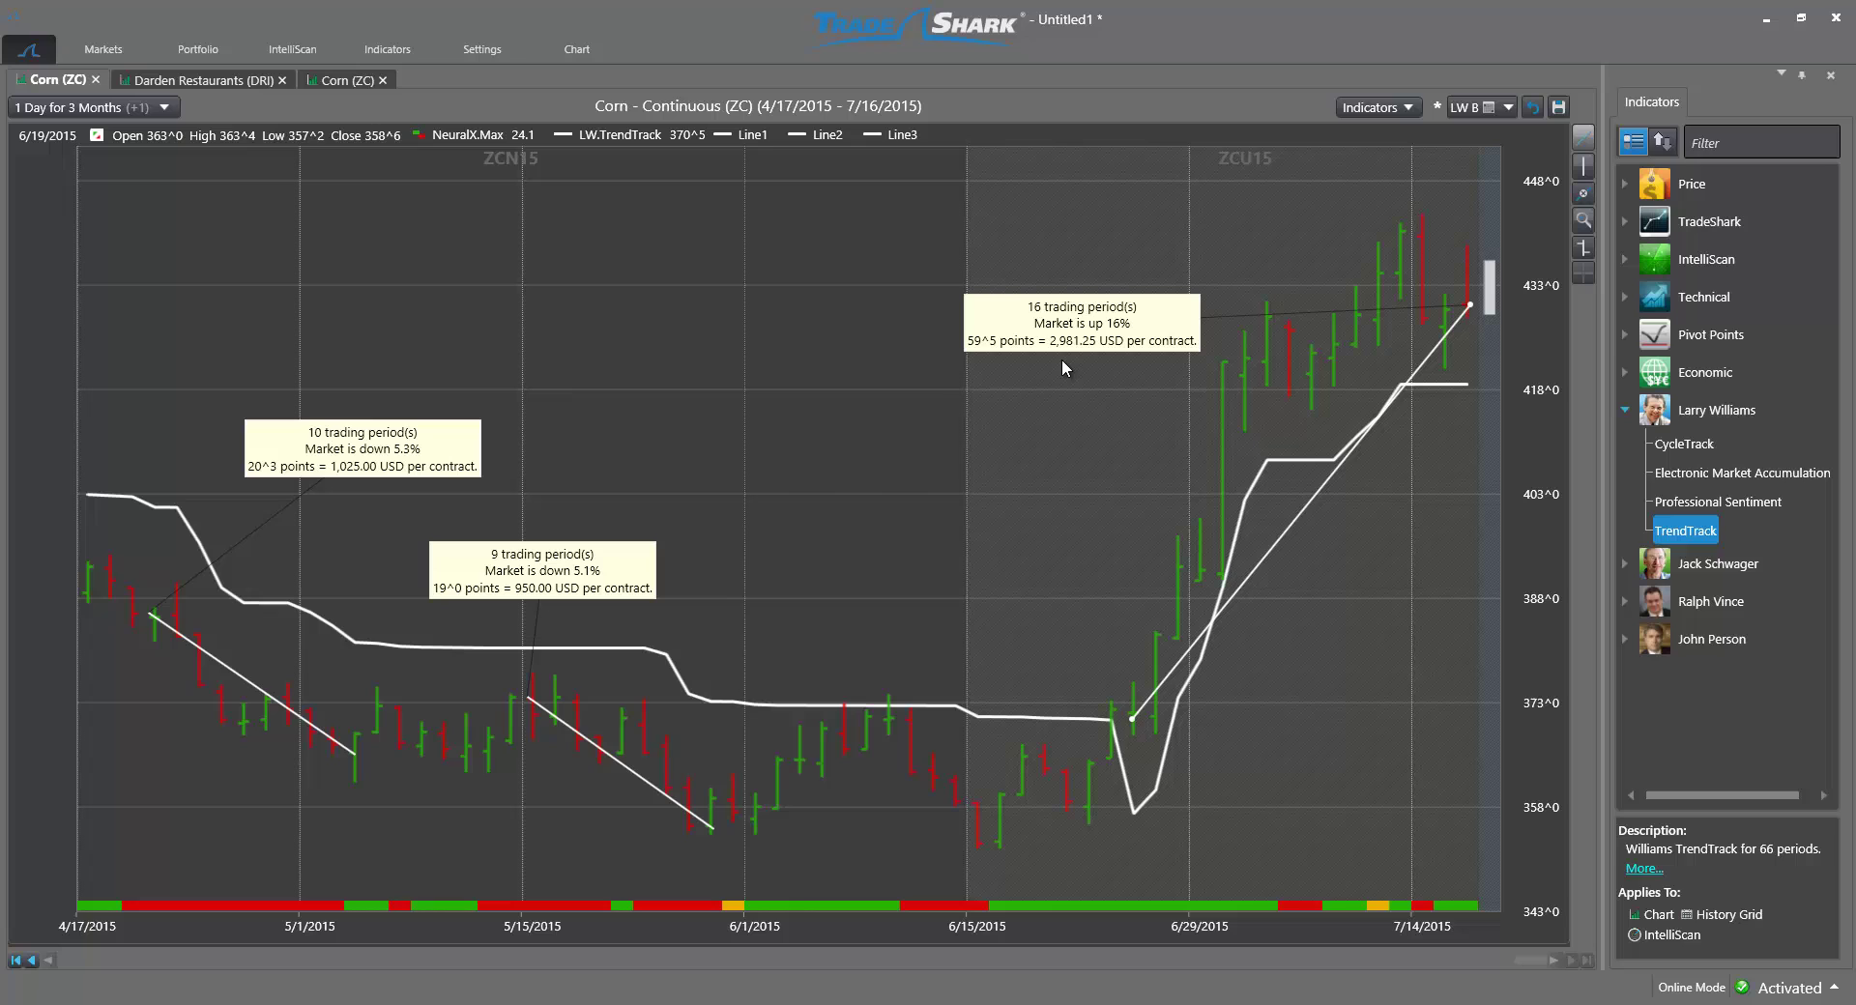
Overlay TrendTrack on the six-month Darden Restaurants (DRI) daily chart.
left_click(240, 82)
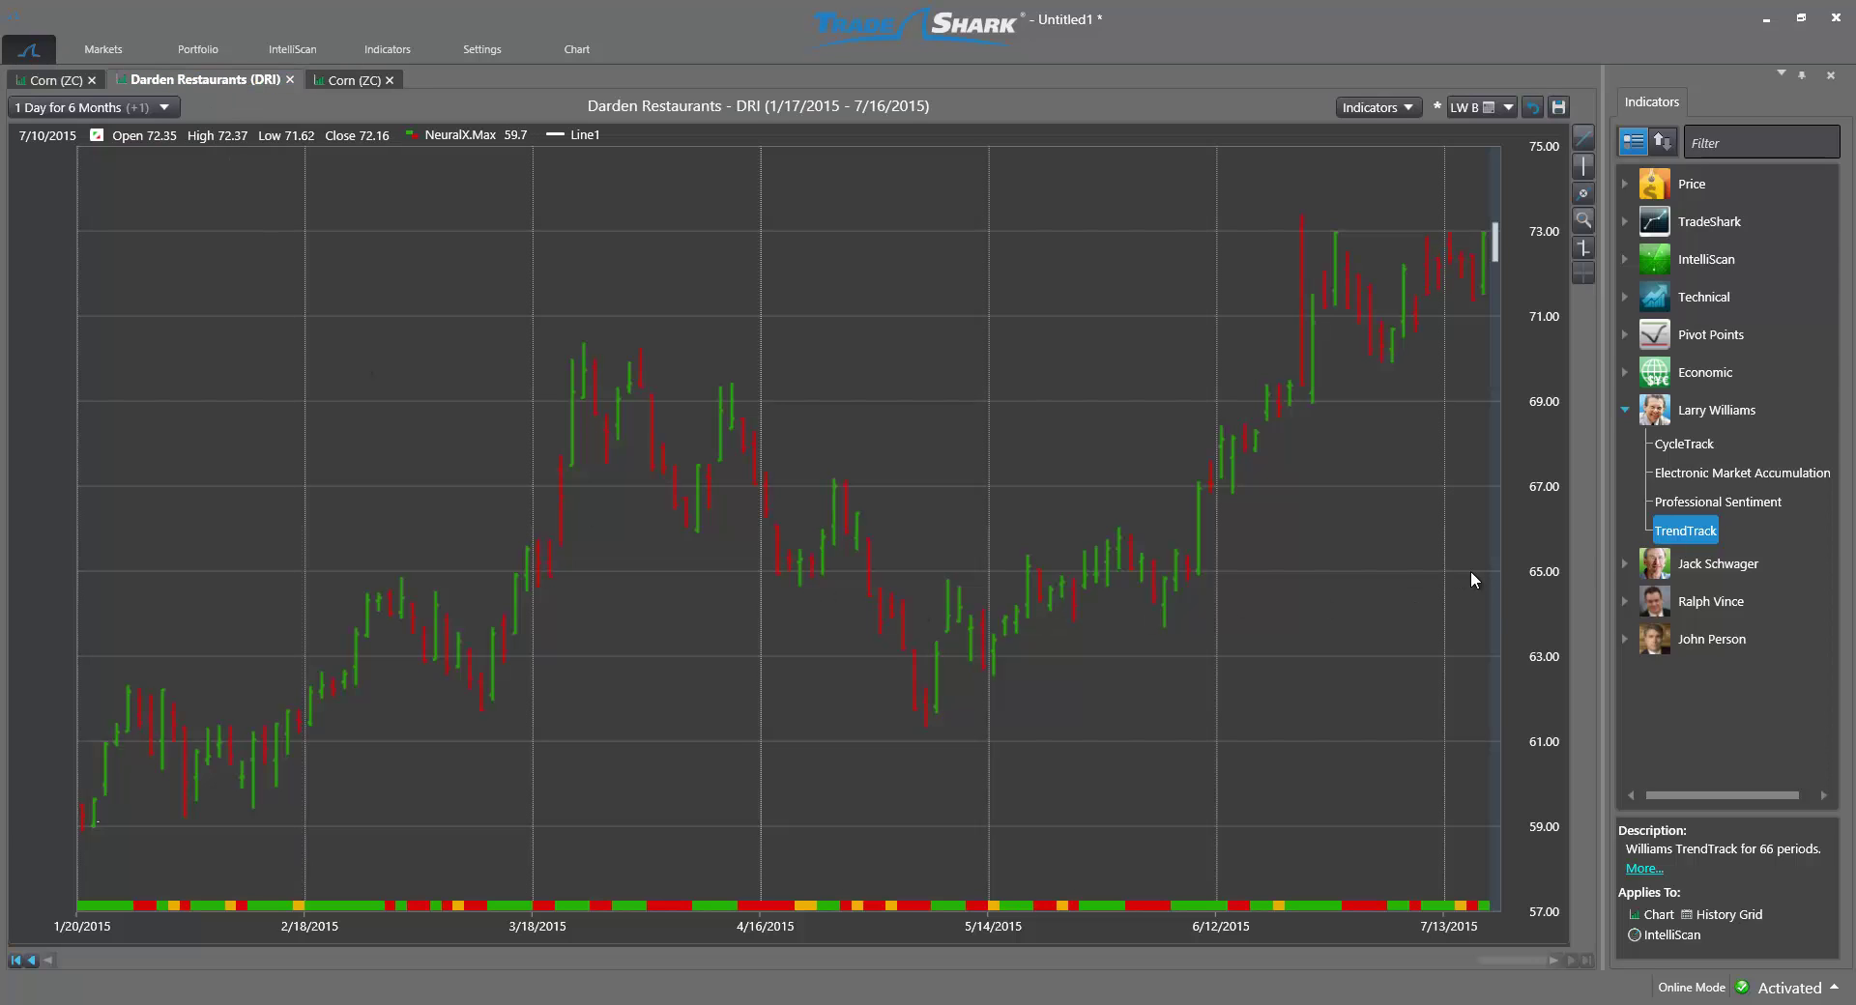
left_click_drag(1677, 536, 1340, 545)
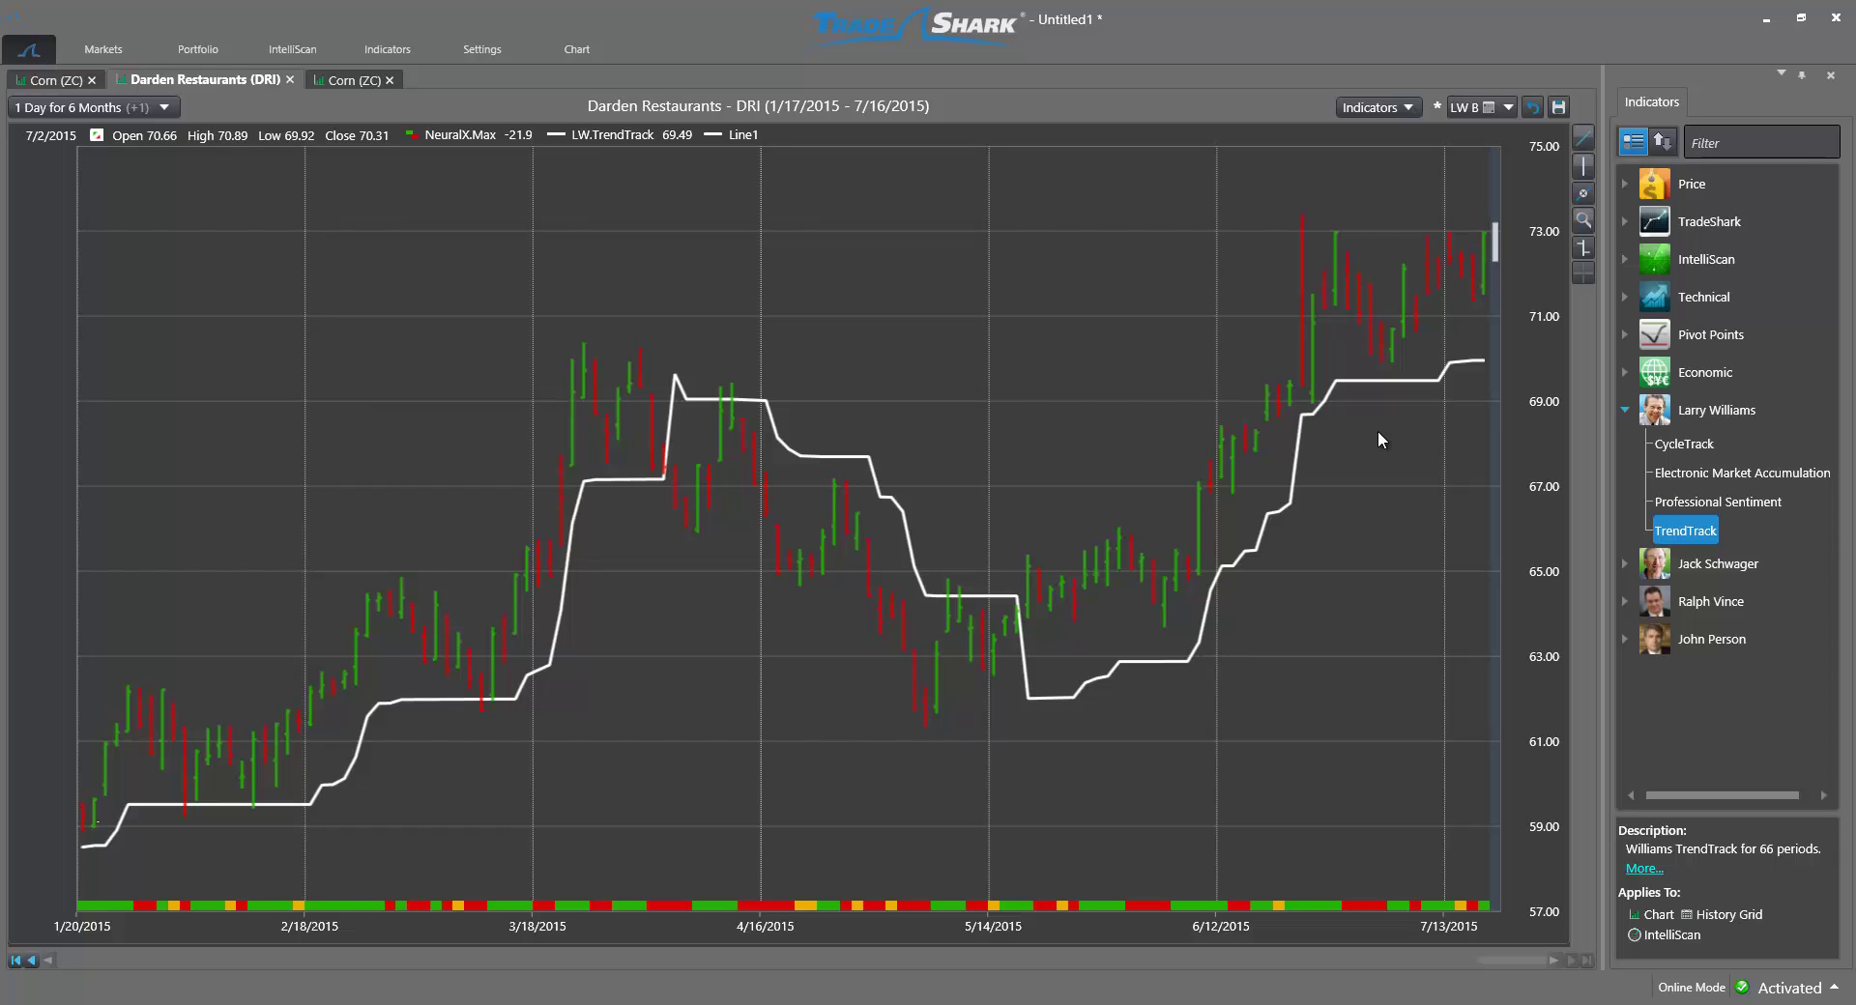
Add a measured Darden uptrend line (40 periods, up 13%, $8.20), then show six-month Corn.
left_click(1584, 137)
mouse_move(1038, 577)
left_mouse_down()
mouse_move(1366, 399)
mouse_move(1489, 229)
left_mouse_up()
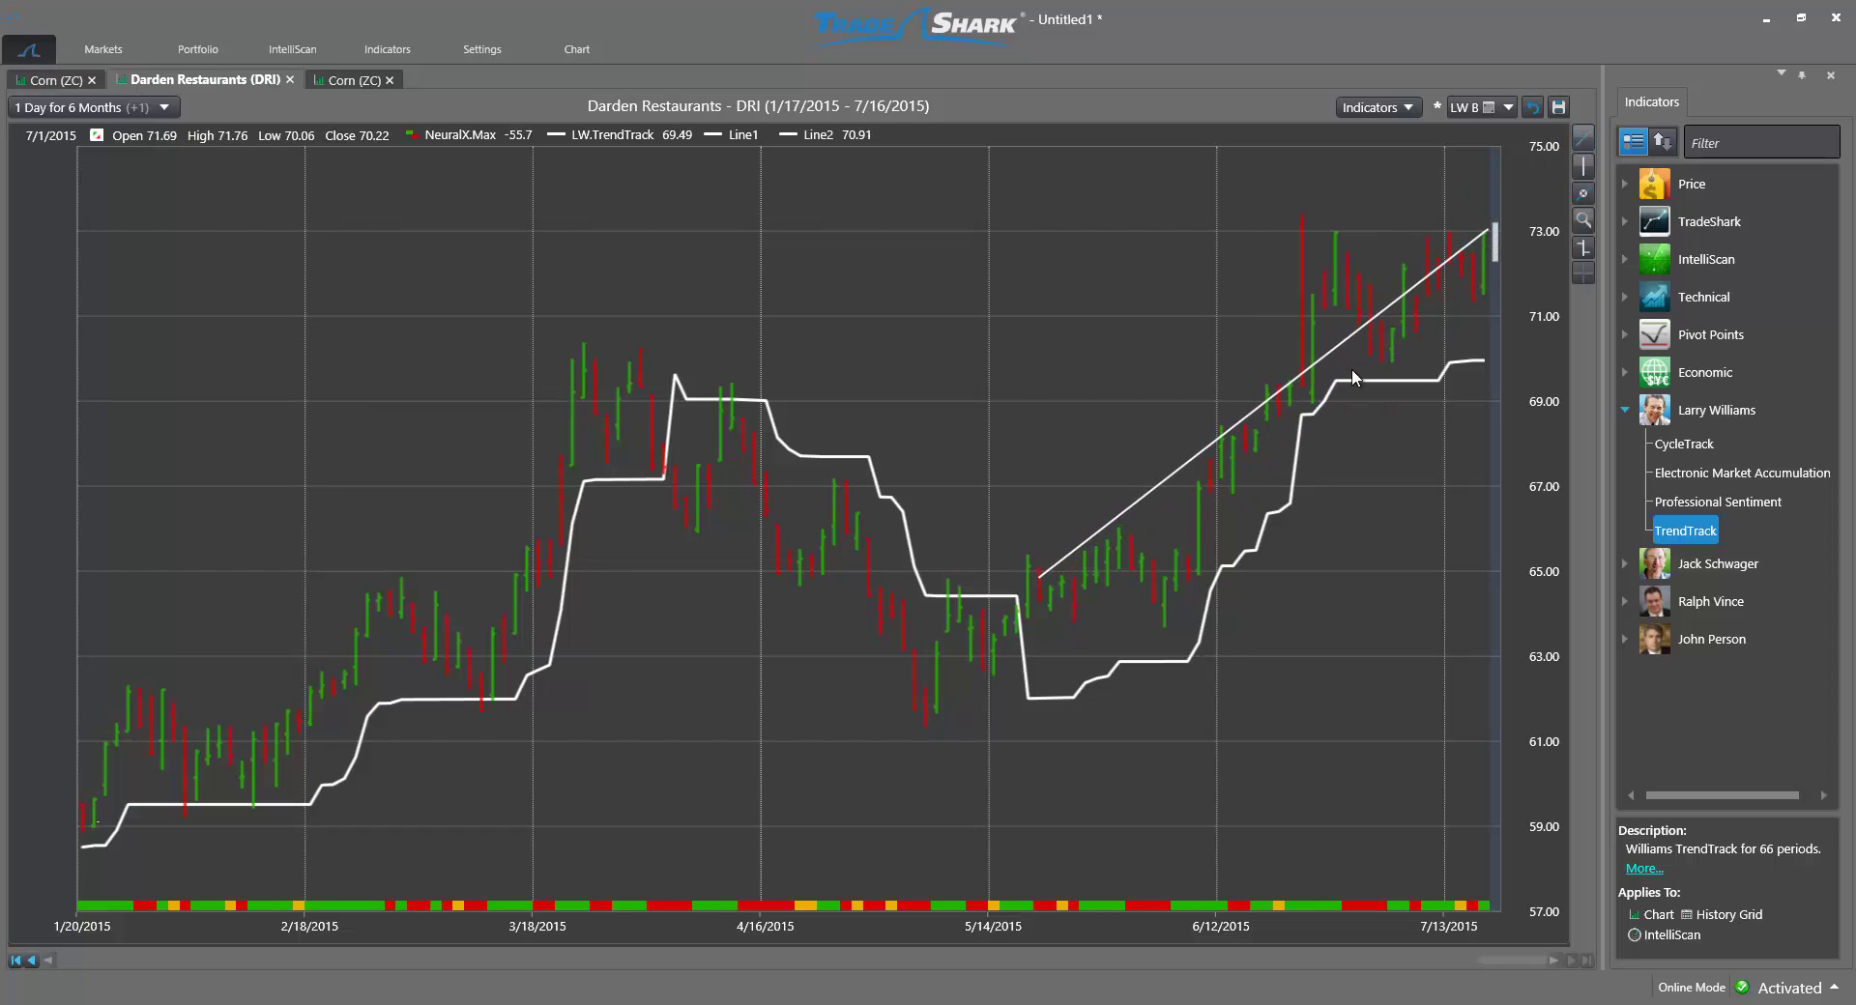
right_click(1344, 353)
left_click(1410, 368)
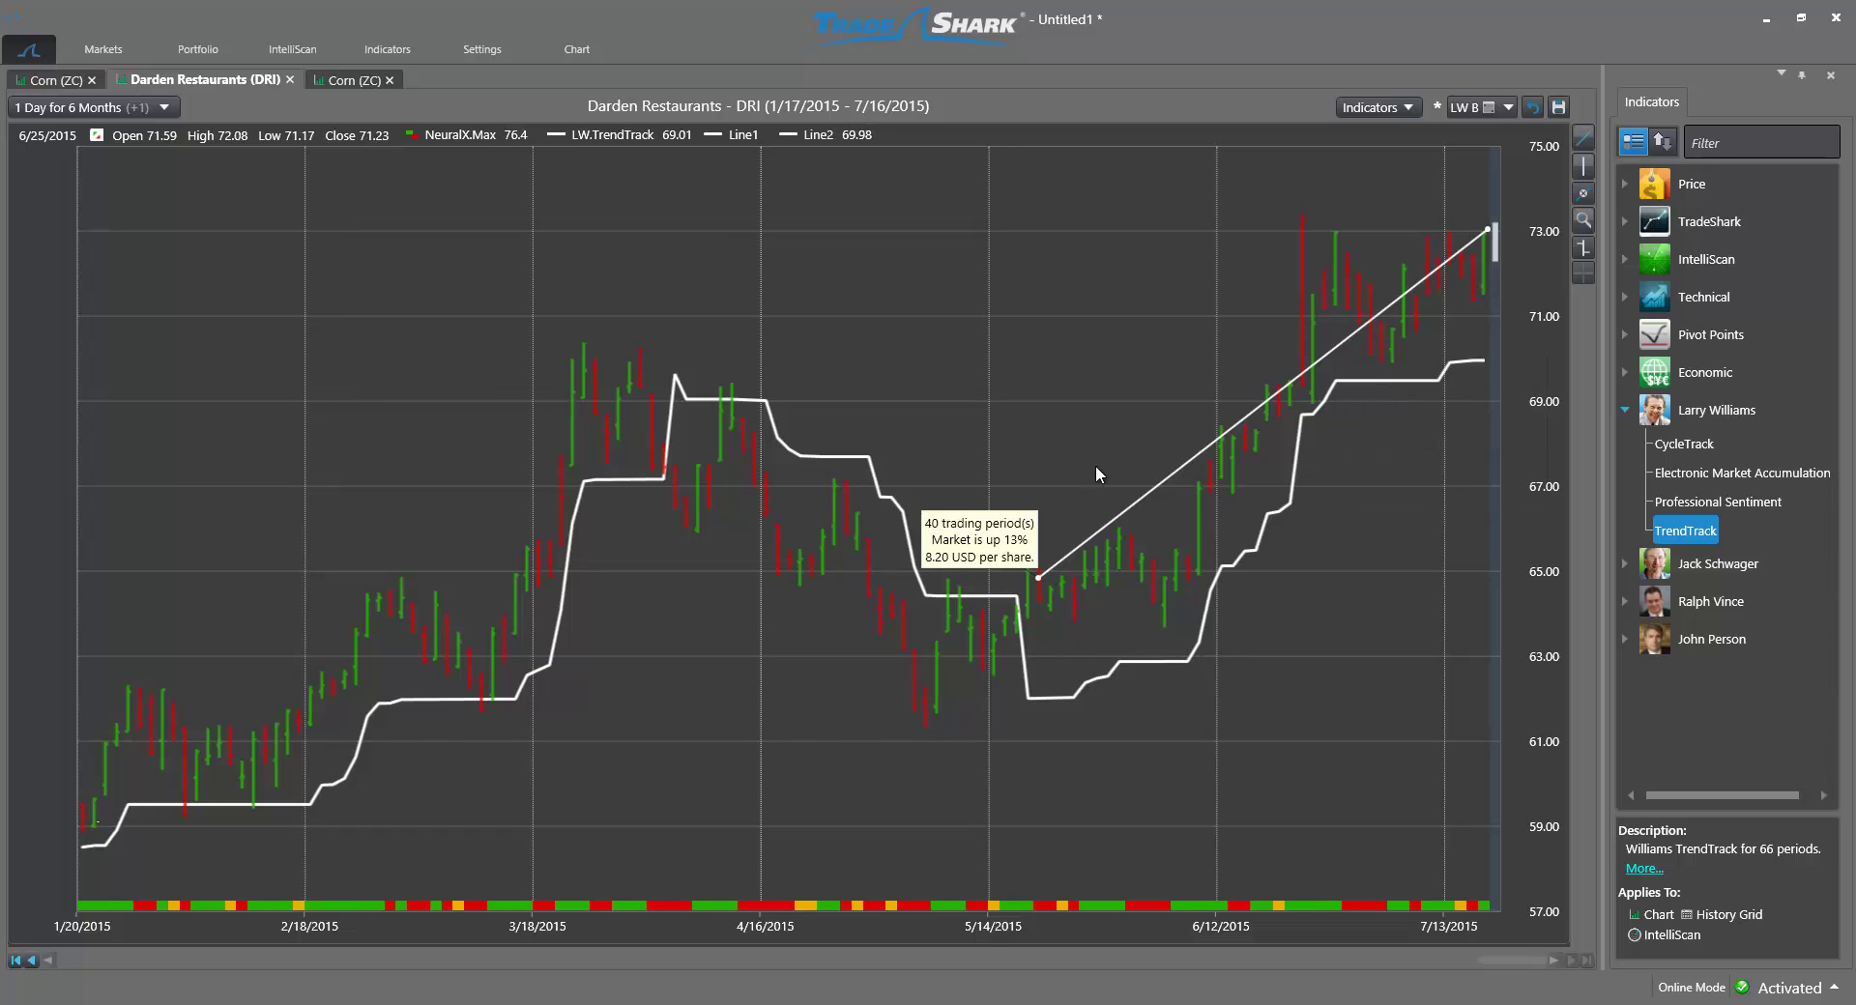
left_click_drag(982, 553, 1131, 363)
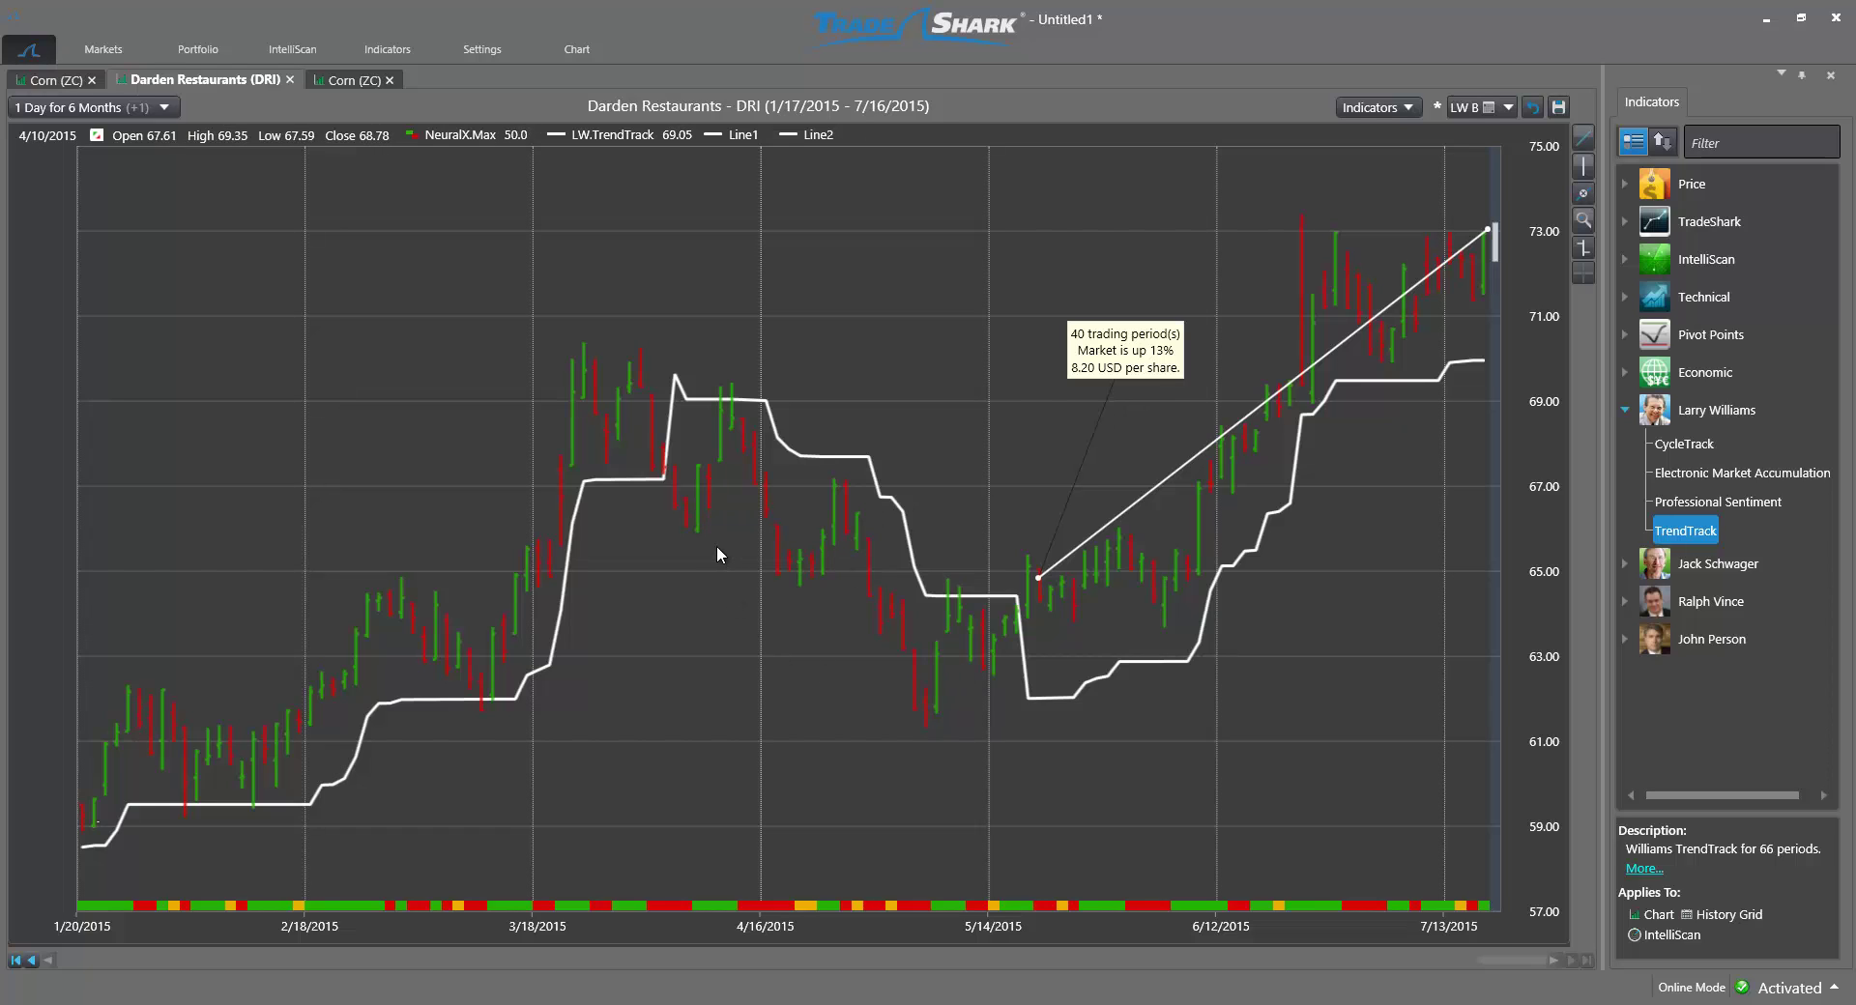
left_click(340, 81)
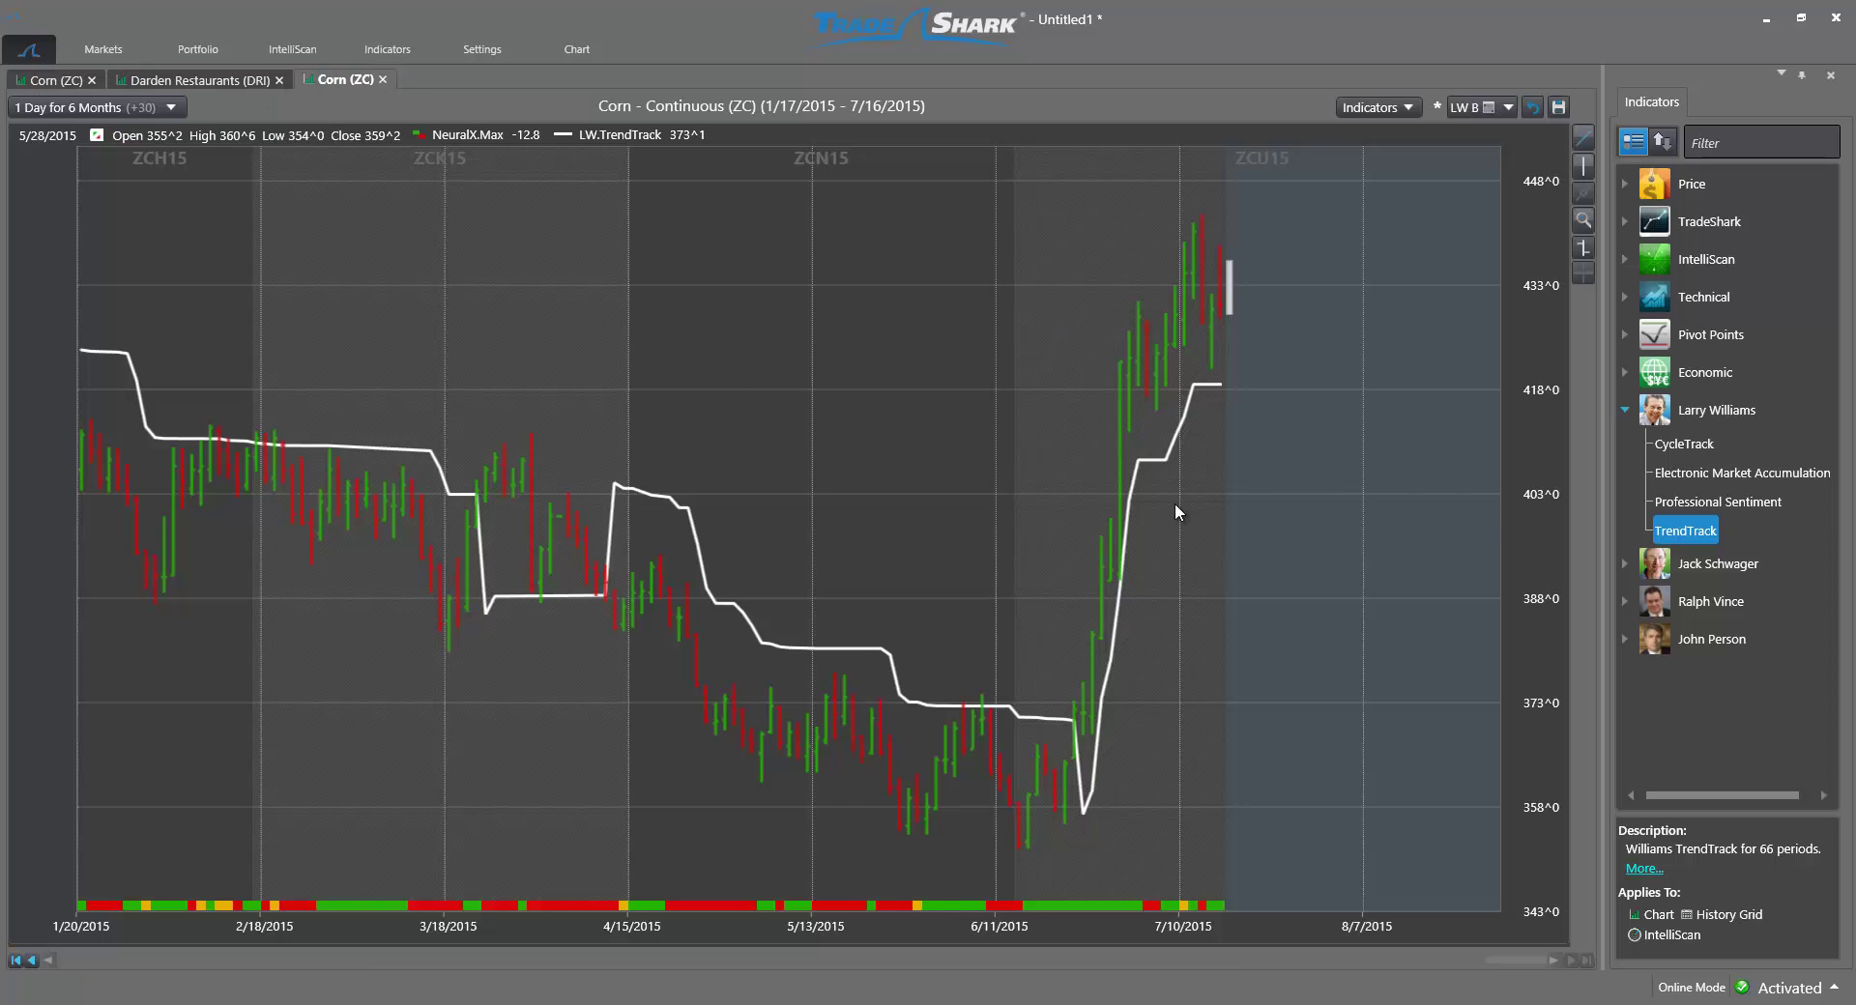
Add a Williams CycleTrack pane under six-month Corn with 90 look-forward periods.
left_click(1682, 446)
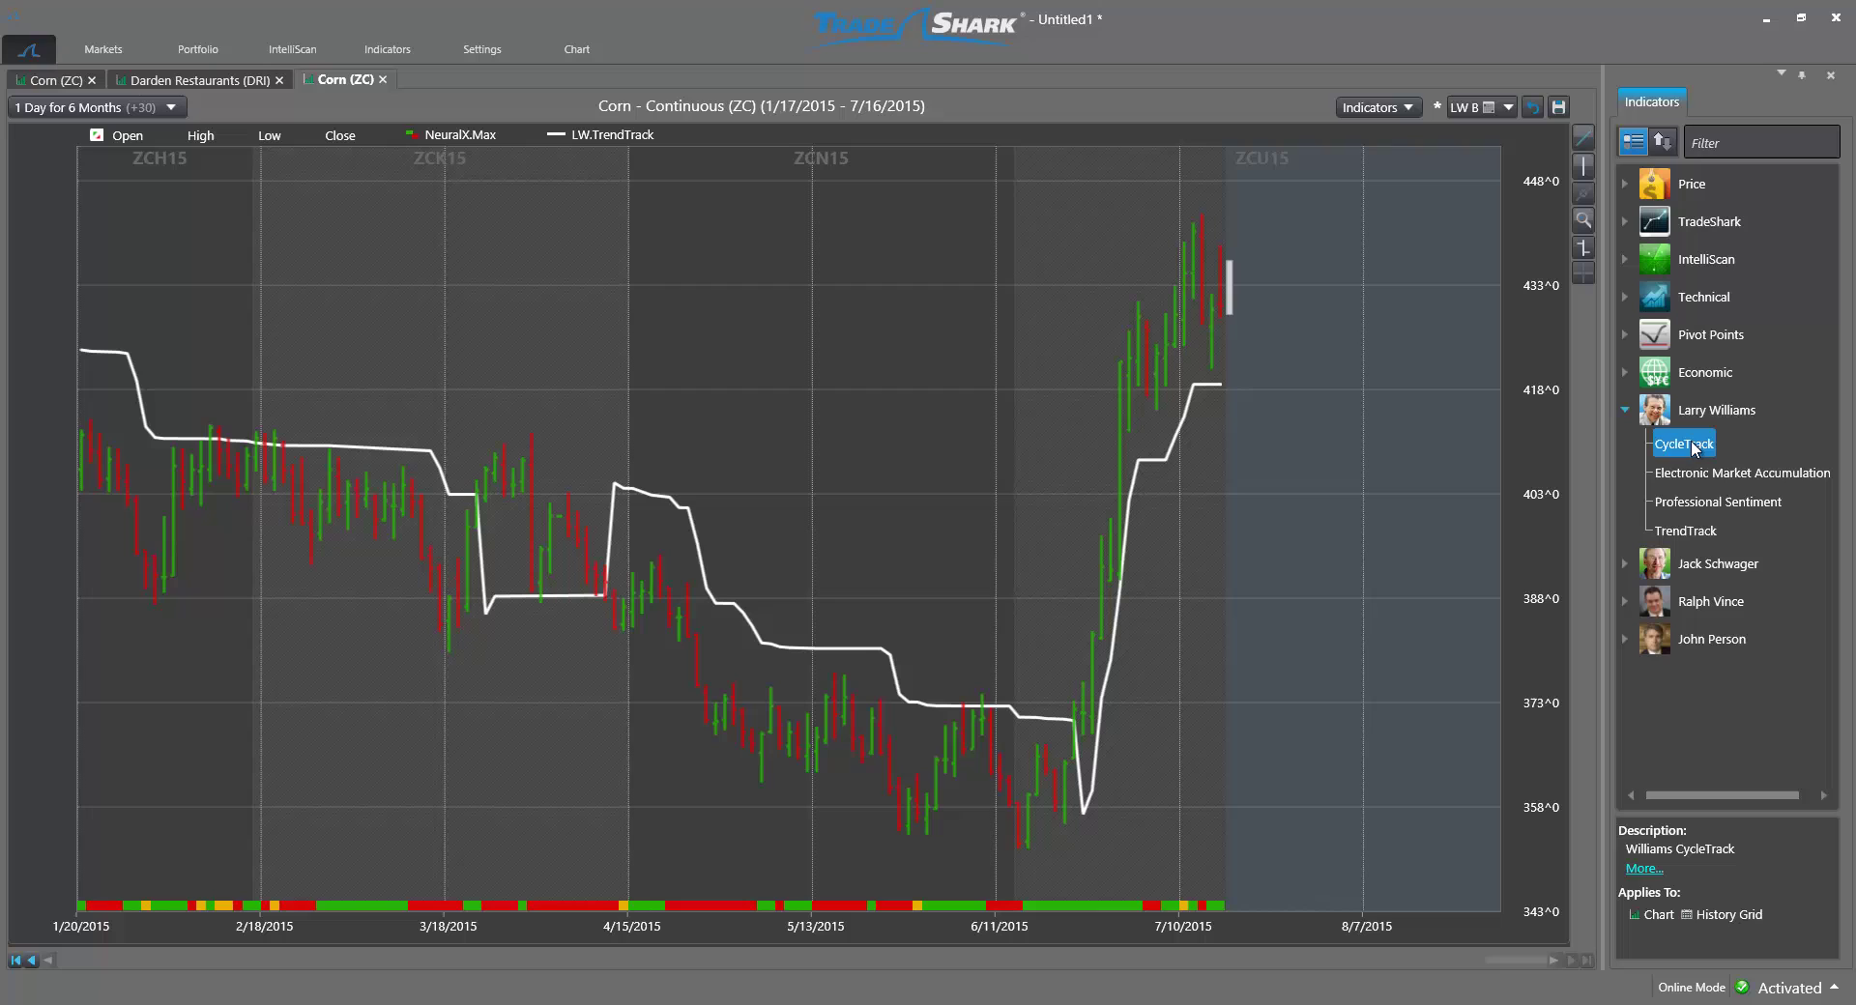
left_click_drag(1682, 446, 1290, 513)
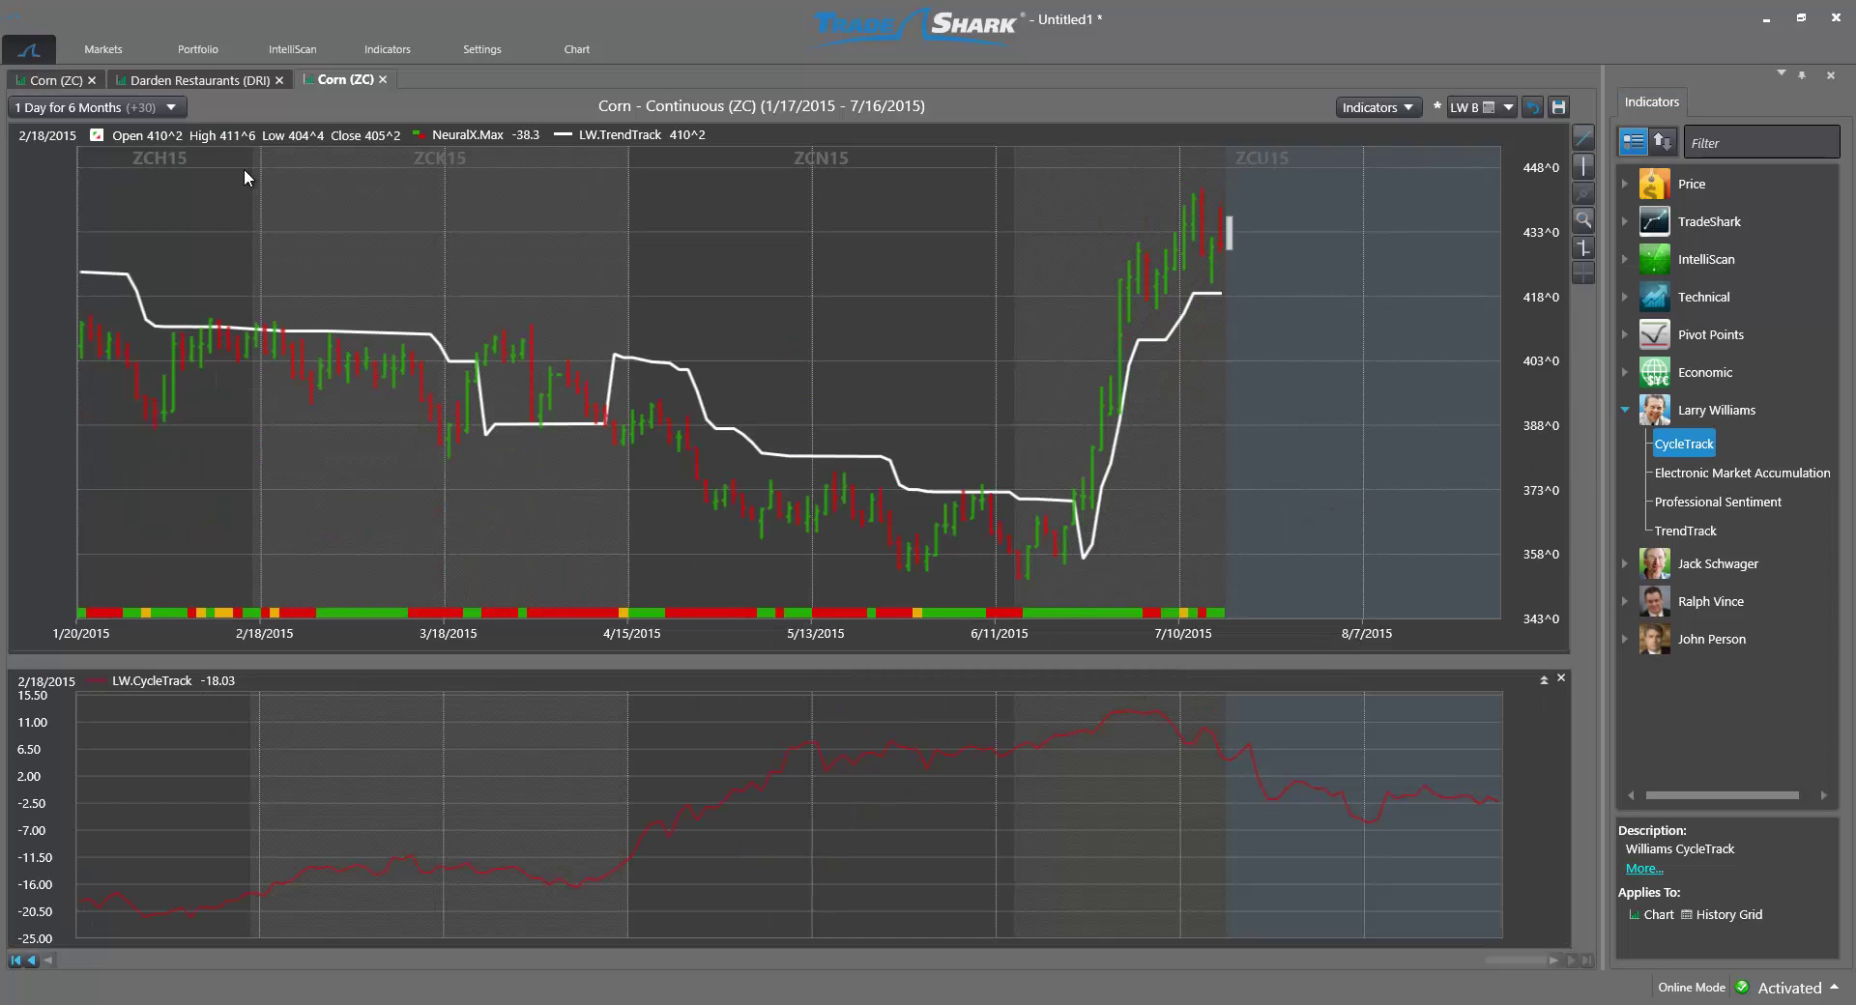
left_click(171, 108)
double_click(155, 172)
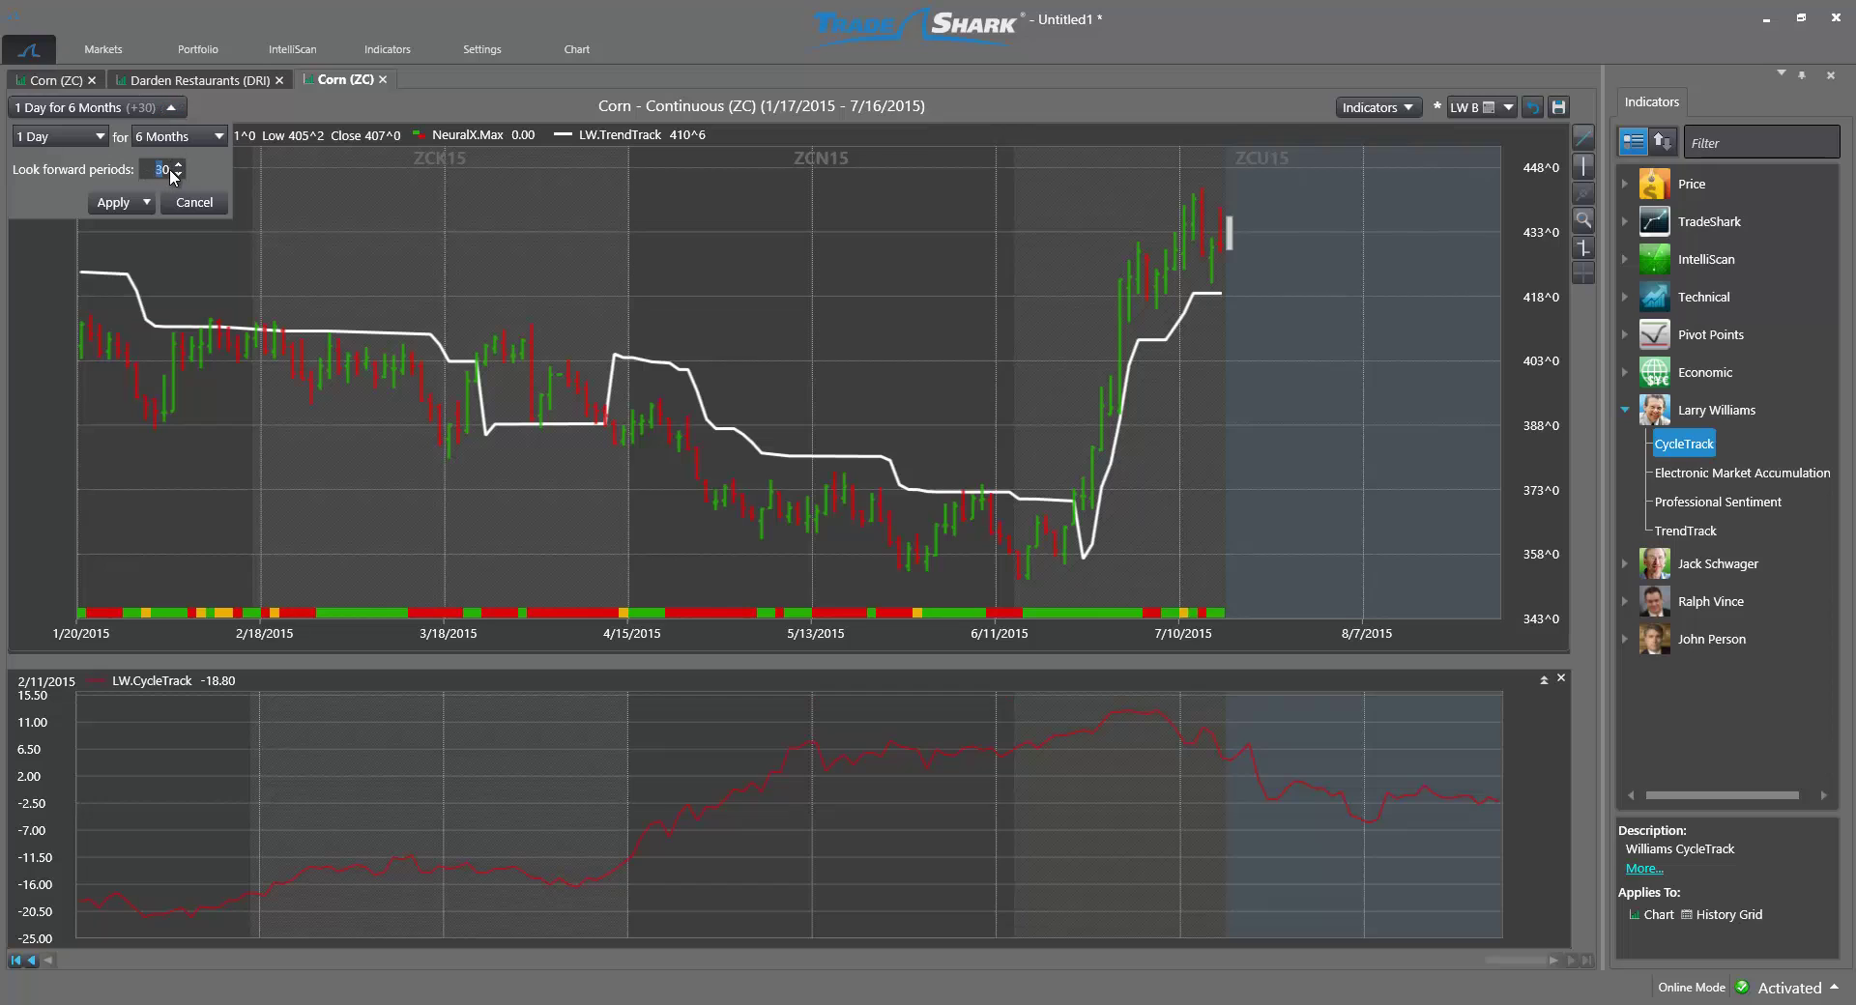
type("90")
key("Return")
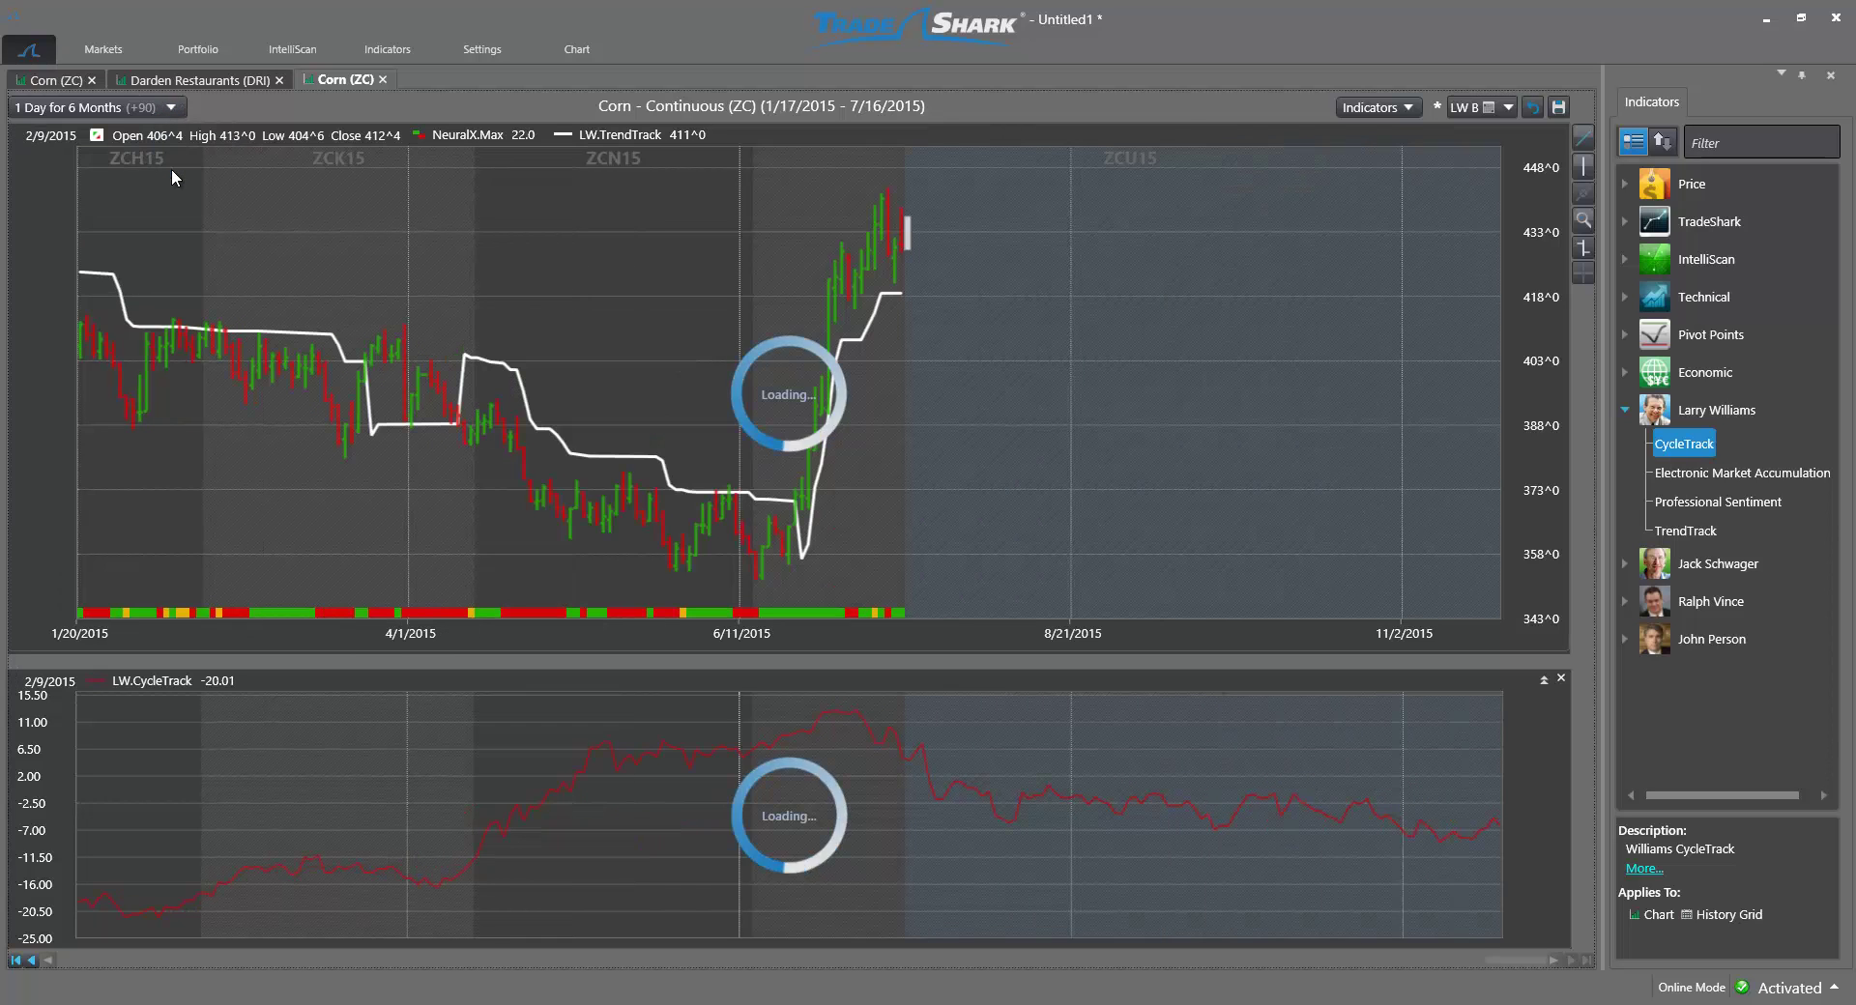